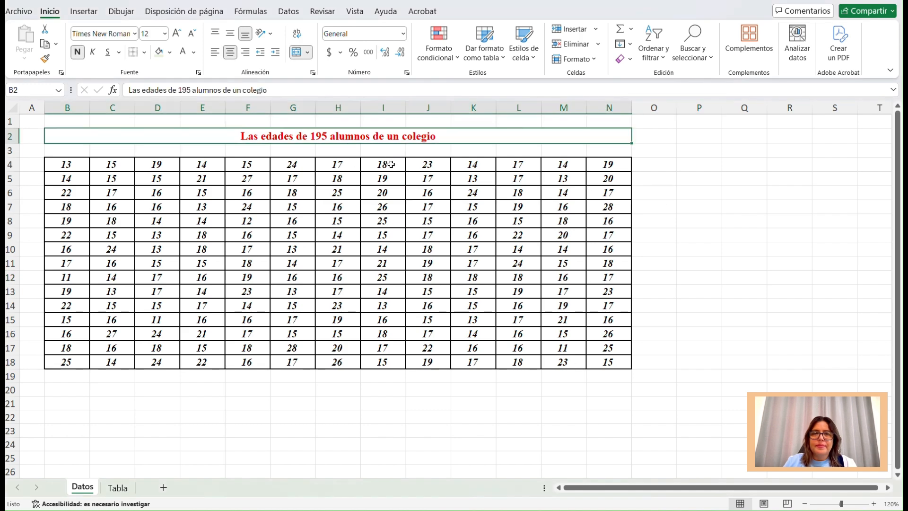
# Review the ages in B4:N18 on the Datos sheet and the Alumno and Edad list down to row 197 on the Tabla sheet.
pyautogui.moveTo(67, 165); pyautogui.dragTo(610, 363)
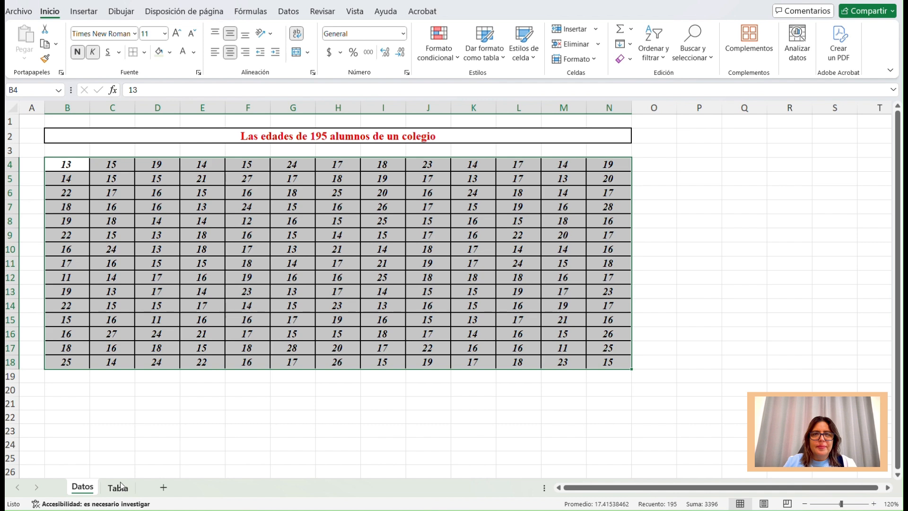
pyautogui.moveTo(74, 165); pyautogui.dragTo(202, 164)
pyautogui.moveTo(427, 193); pyautogui.dragTo(563, 347)
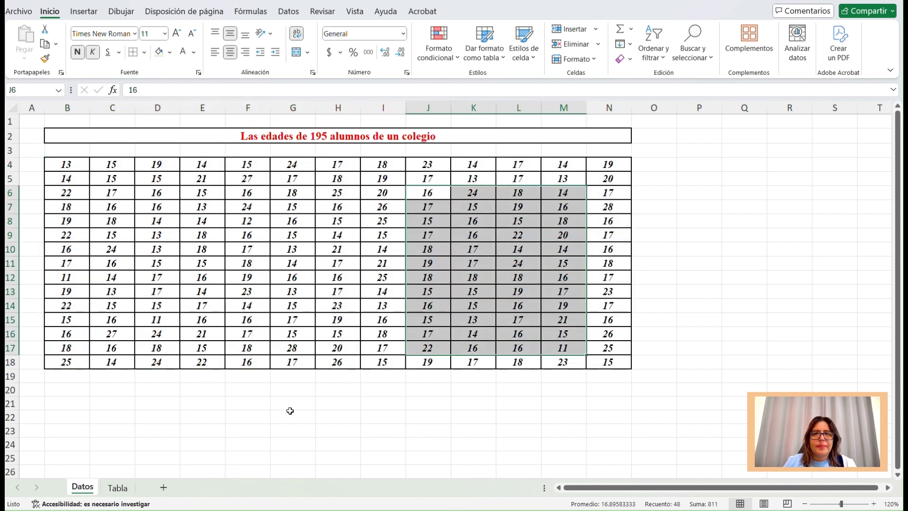
pyautogui.click(118, 488)
pyautogui.click(109, 149)
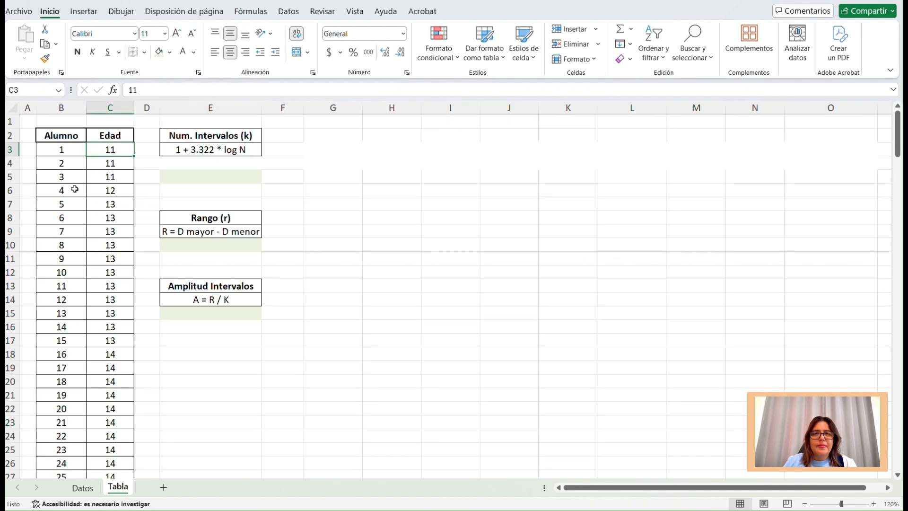
pyautogui.click(69, 151)
pyautogui.scroll(-17, 69, 218)
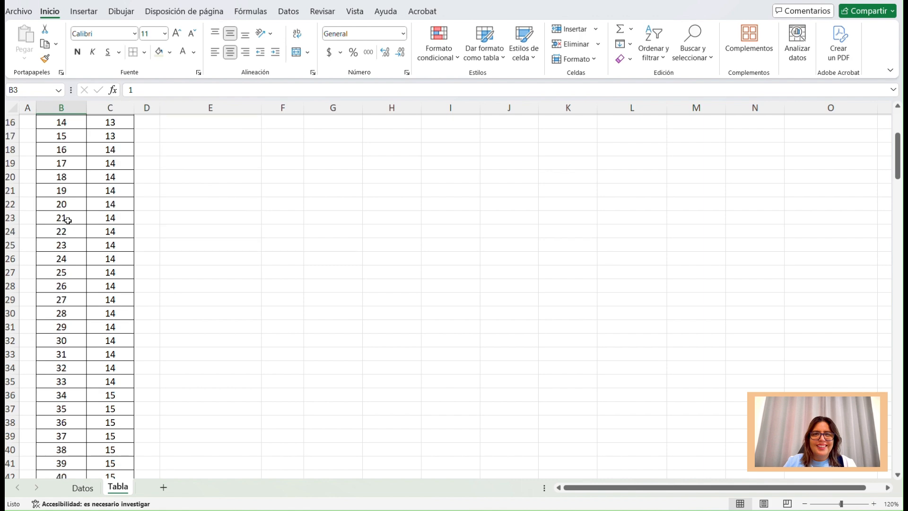
pyautogui.scroll(-20, 68, 220)
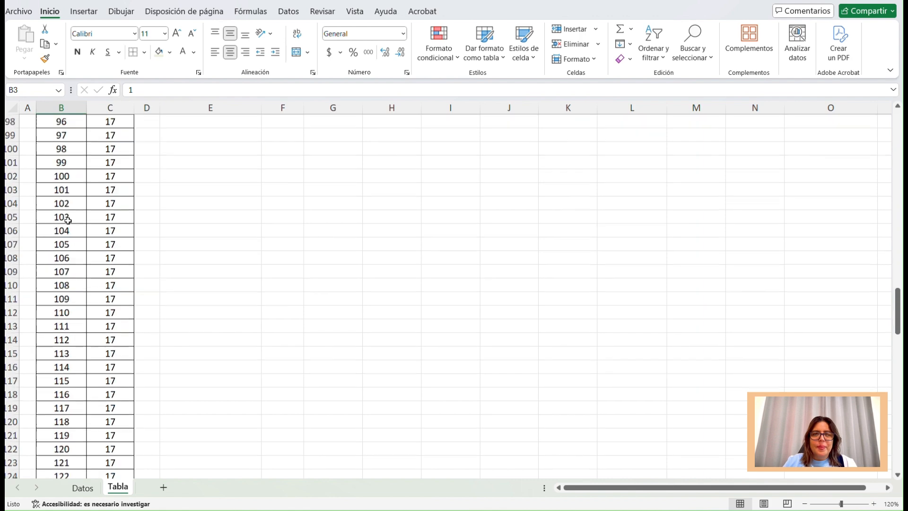
pyautogui.scroll(-15, 68, 220)
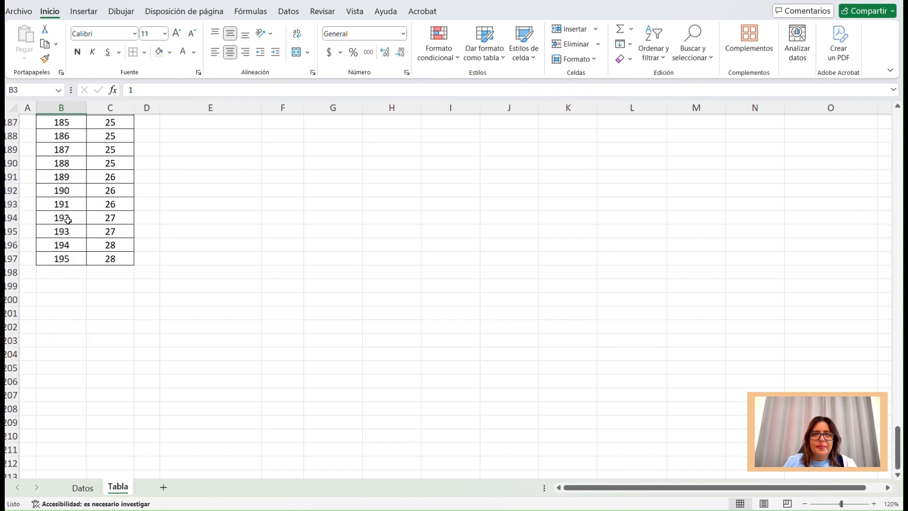
pyautogui.click(120, 257)
pyautogui.scroll(4, 120, 257)
pyautogui.scroll(20, 119, 257)
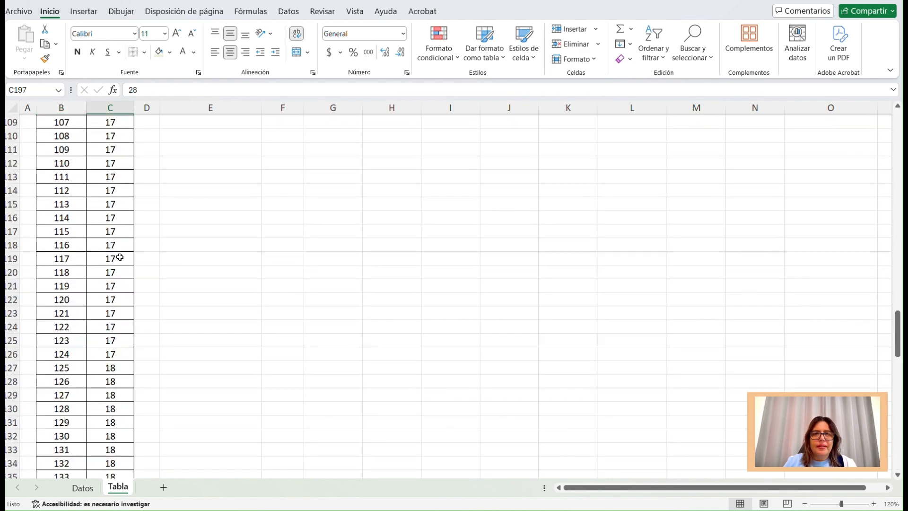
pyautogui.scroll(18, 120, 257)
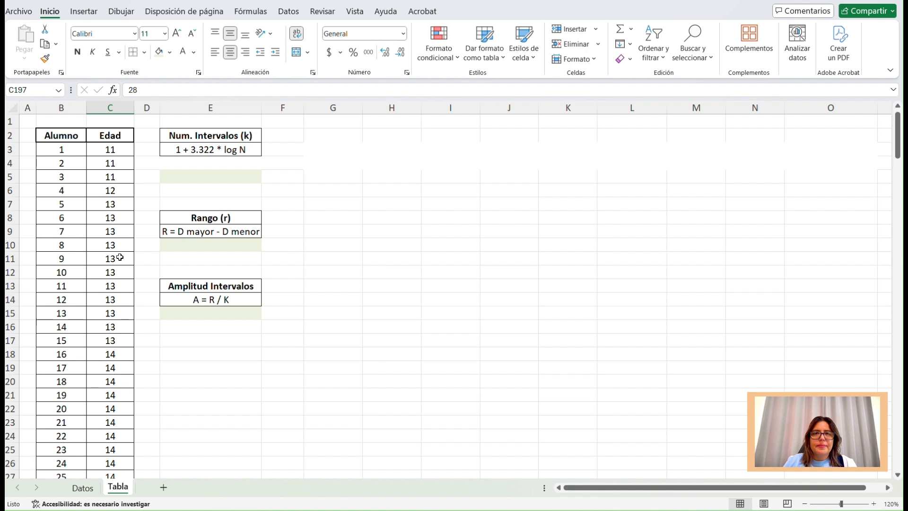
pyautogui.click(124, 150)
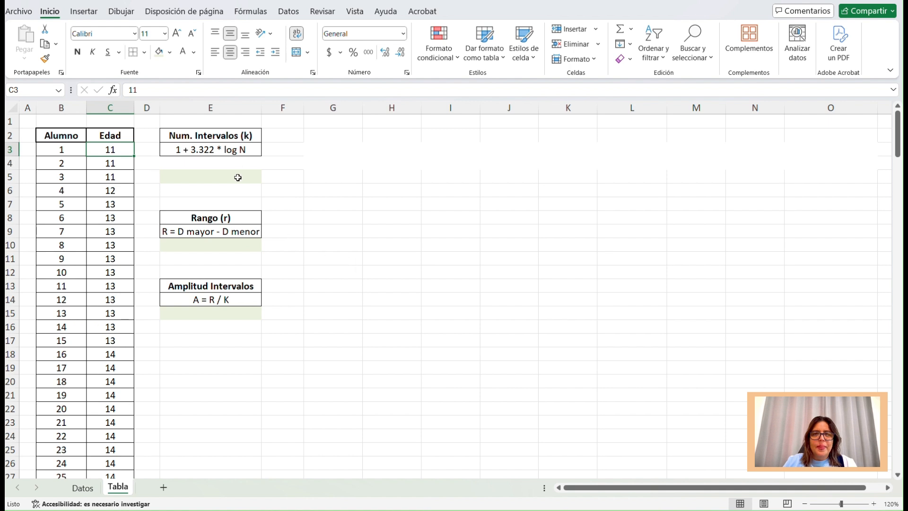
# Examine the Num. Intervalos (k), Rango (r) and Amplitud Intervalos formula blocks in column E.
pyautogui.click(231, 137)
pyautogui.click(229, 218)
pyautogui.click(238, 284)
pyautogui.click(221, 133)
pyautogui.click(215, 214)
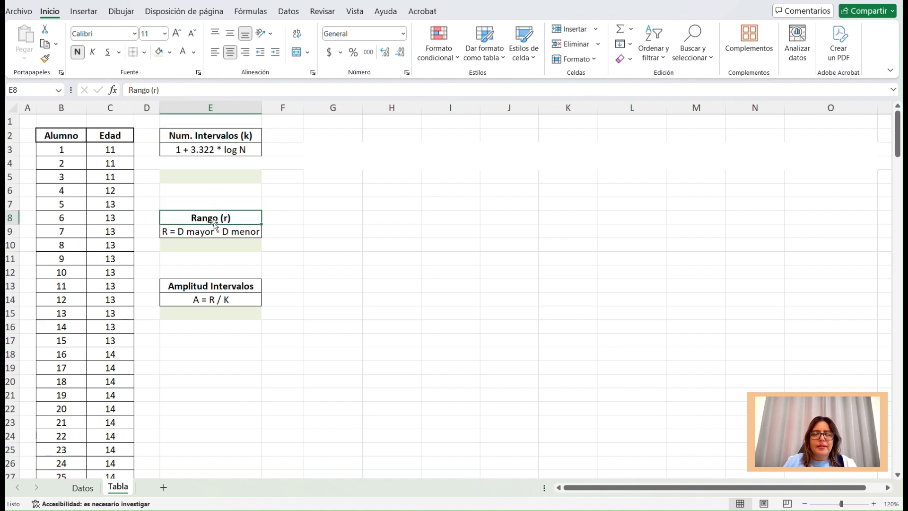
pyautogui.click(215, 283)
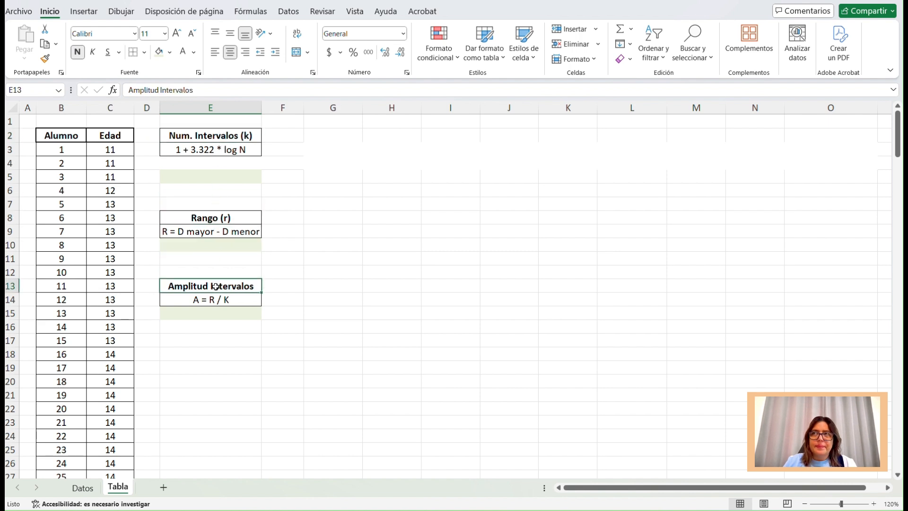
# Calculate the number of intervals in E4 with the formula =1+3.322*(LOG(195)).
pyautogui.click(216, 162)
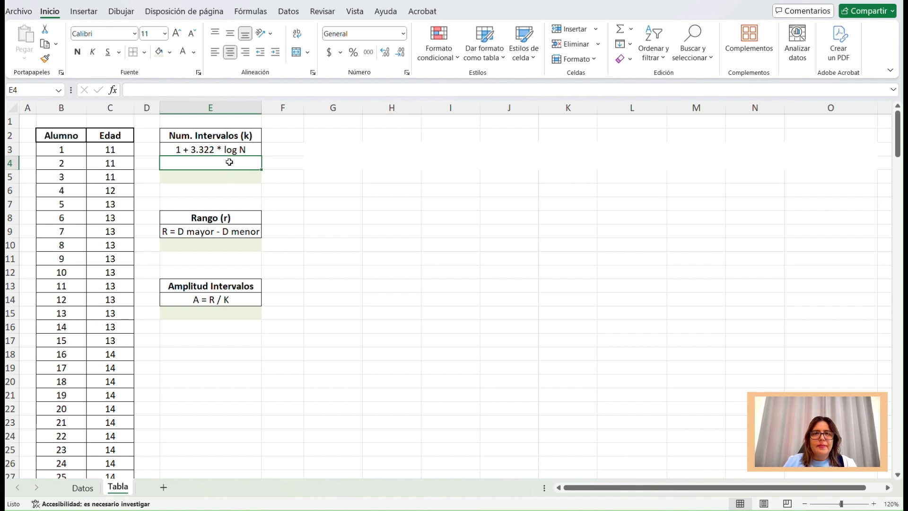
pyautogui.write('=1+3.322')
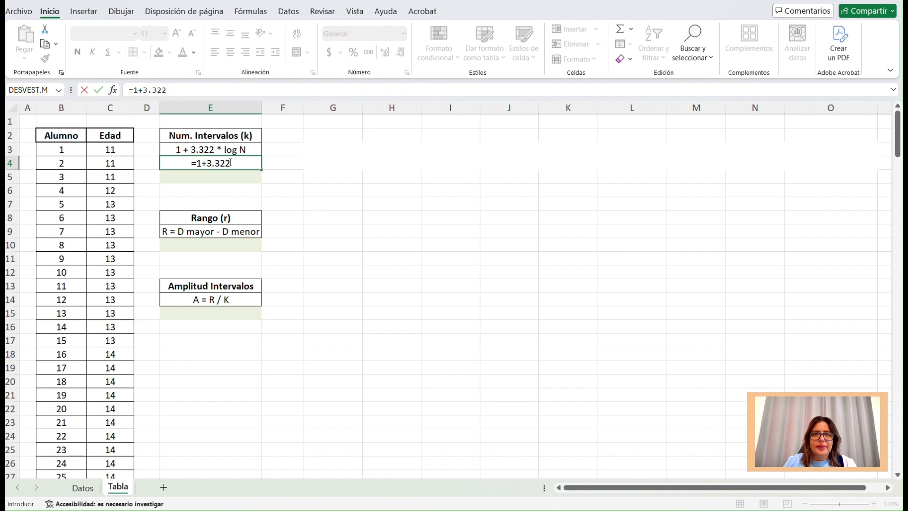
pyautogui.write('*(')
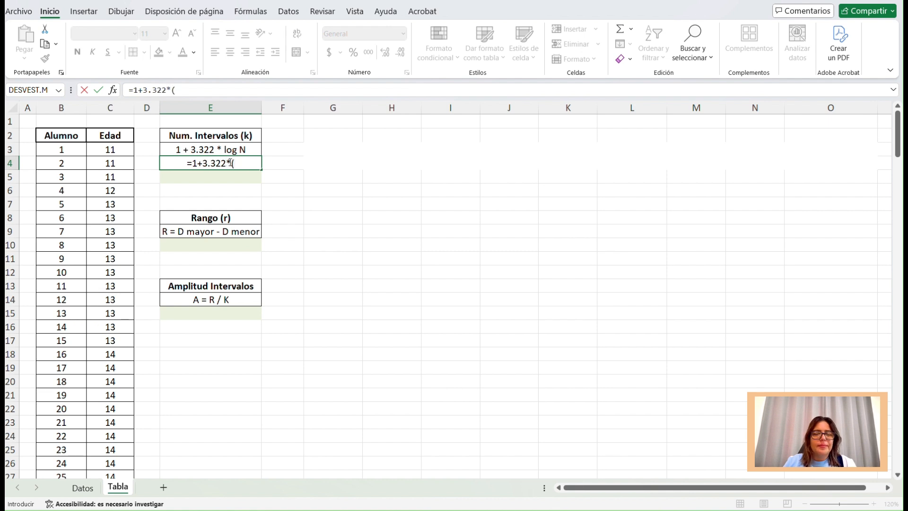
pyautogui.write('log')
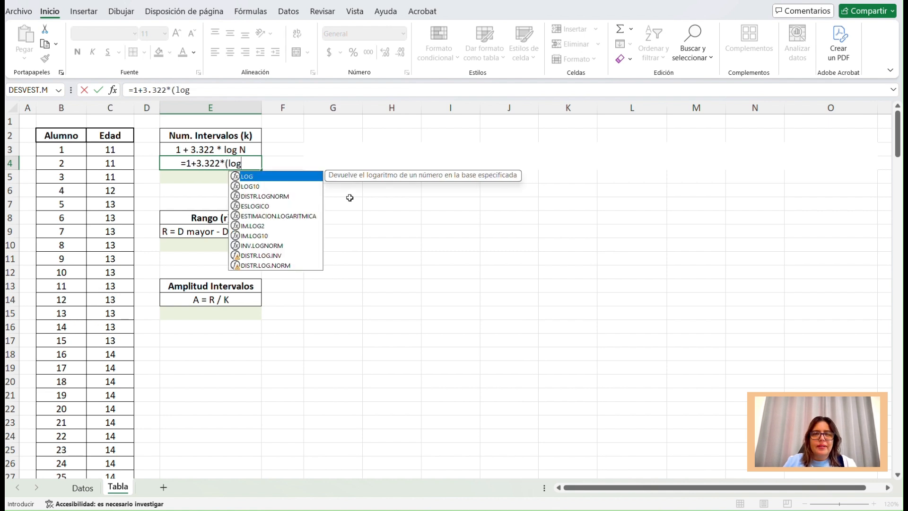
pyautogui.press('Tab')
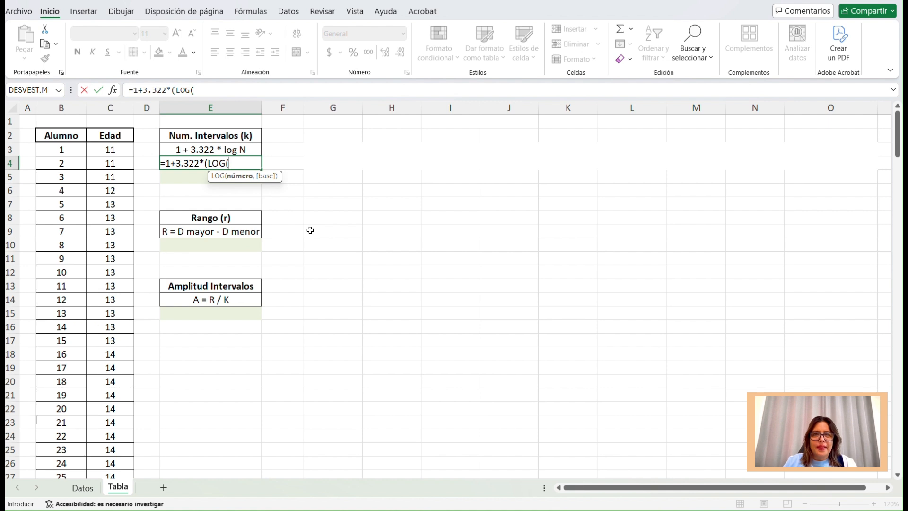
pyautogui.write('195')
pyautogui.write('))')
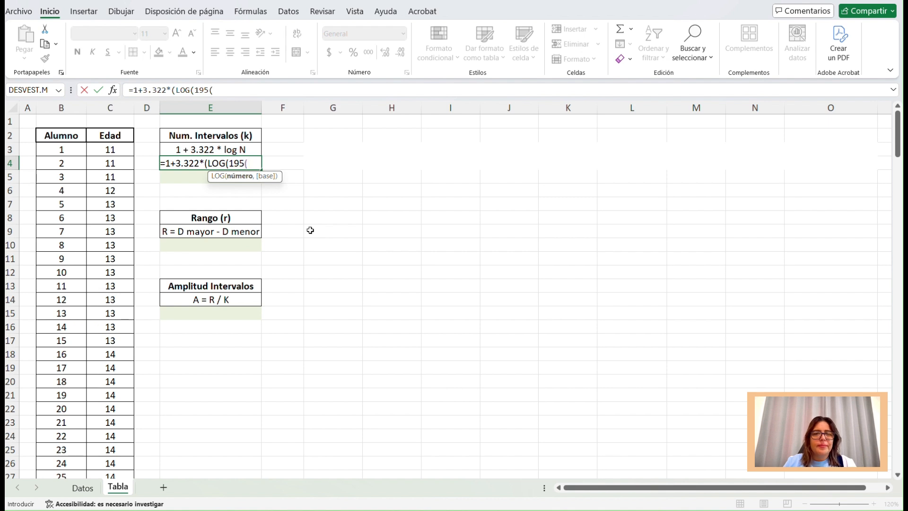
pyautogui.press('Return')
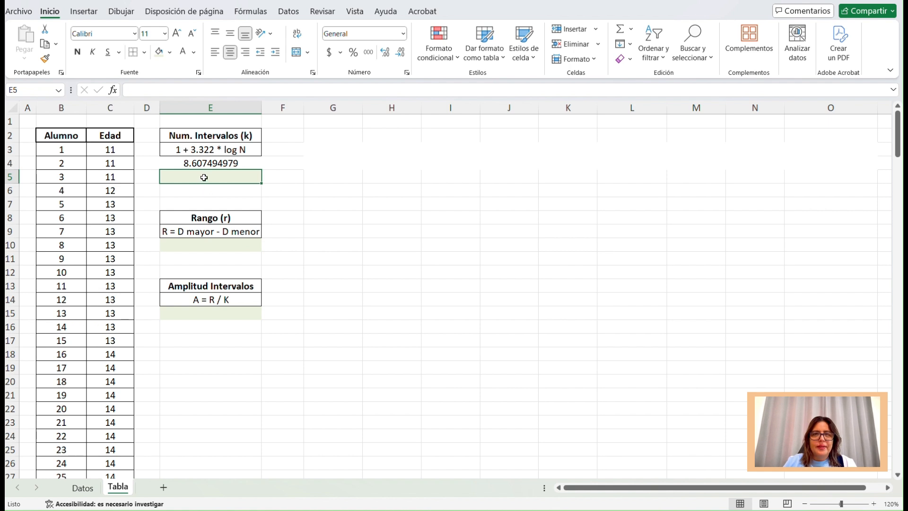
# Enter 9 as the rounded number of intervals in E5 and make it bold.
pyautogui.write('9')
pyautogui.hotkey('ctrl', 'Return')
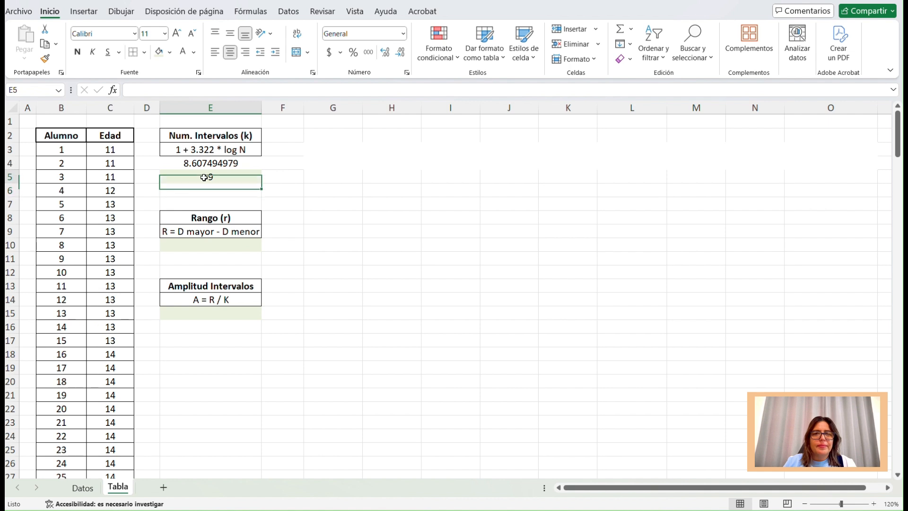
pyautogui.click(77, 52)
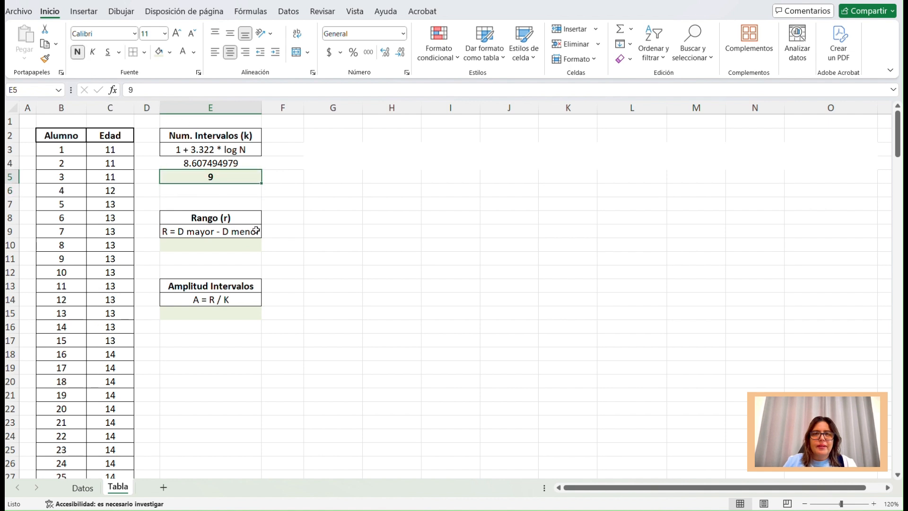
# Set the font color of the hidden table headers in G3:O4 to automatic black and apply all borders.
pyautogui.moveTo(325, 150); pyautogui.dragTo(838, 167)
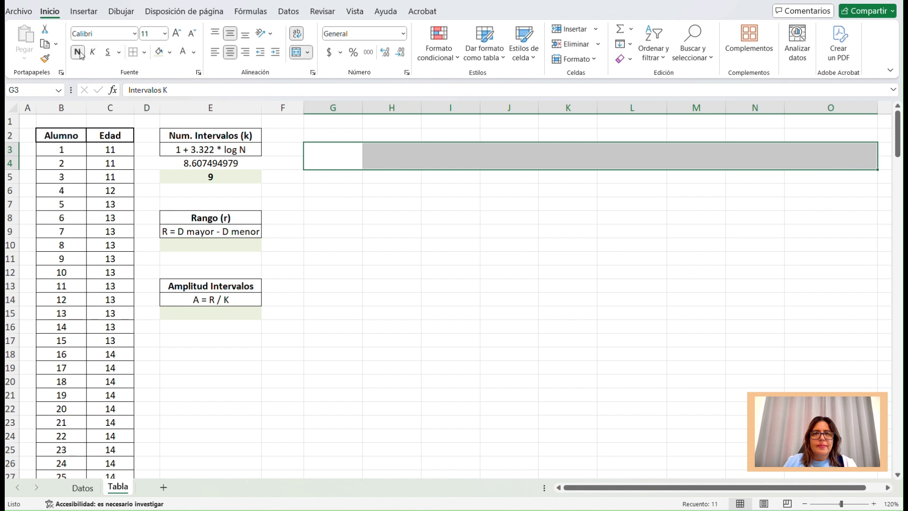
pyautogui.click(194, 52)
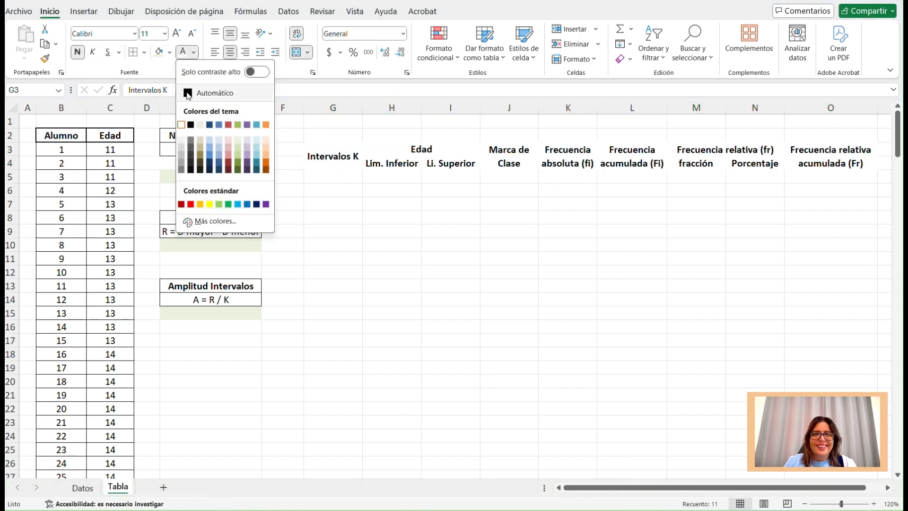
pyautogui.click(194, 89)
pyautogui.click(144, 52)
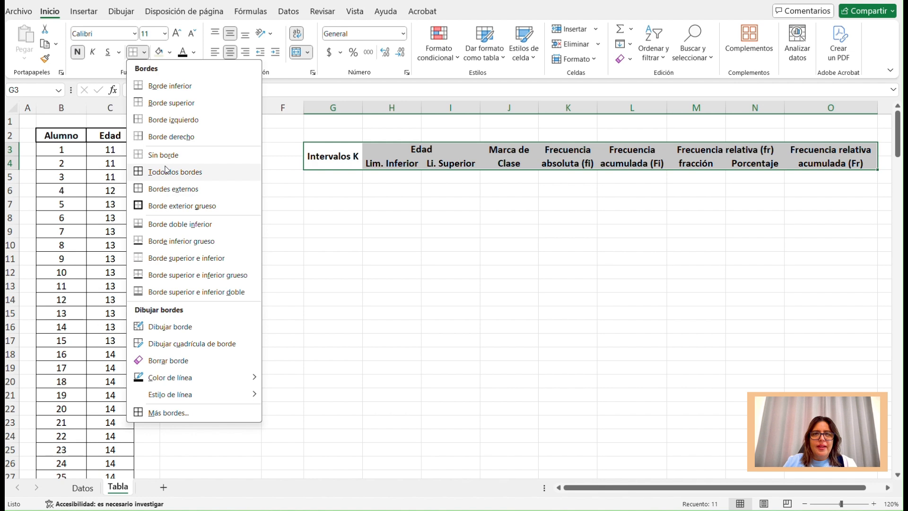
pyautogui.click(152, 172)
pyautogui.click(395, 215)
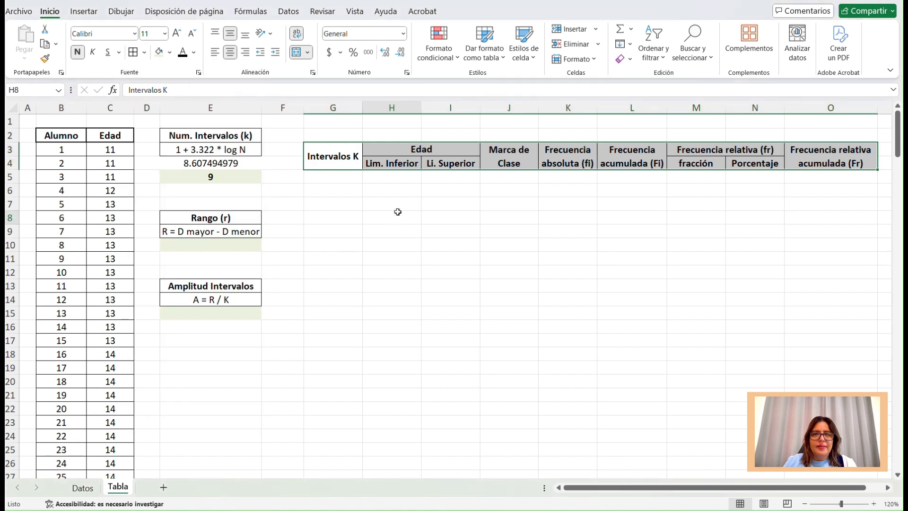
# Number the intervals 1 to 9 in G5:G13 under the Intervalos K header.
pyautogui.click(335, 178)
pyautogui.write('1')
pyautogui.press('Return')
pyautogui.write('2')
pyautogui.press('Return')
pyautogui.write('3')
pyautogui.press('Return')
pyautogui.write('4')
pyautogui.press('Return')
pyautogui.write('5')
pyautogui.press('Return')
pyautogui.write('6 7 ')
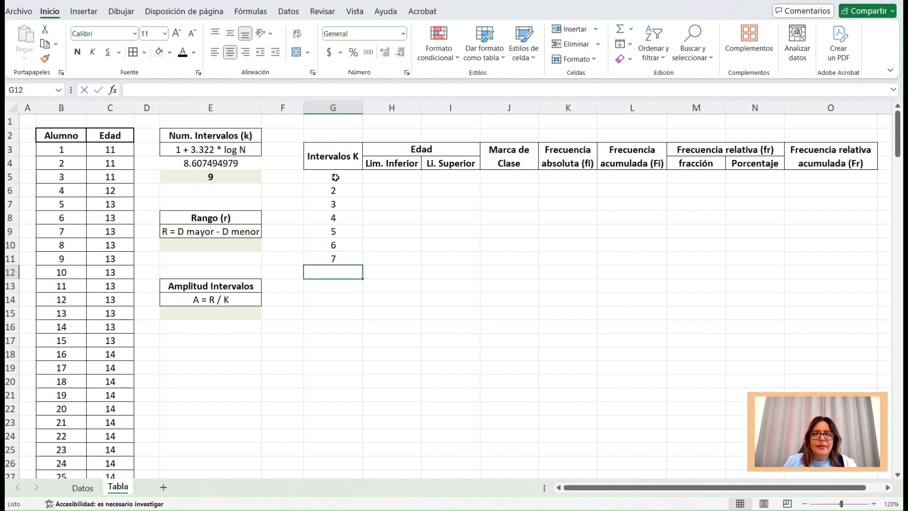
pyautogui.write('8')
pyautogui.press('Return')
pyautogui.write('9')
pyautogui.press('Return')
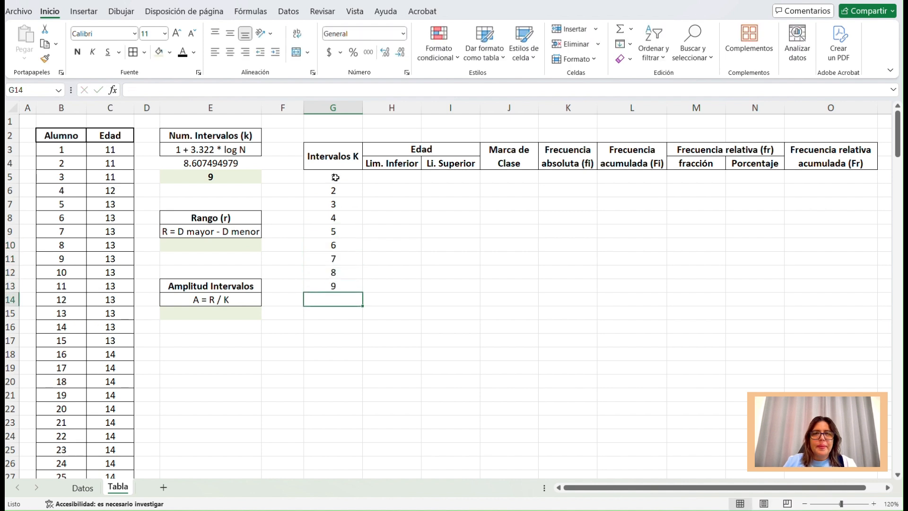
# Apply all borders to the frequency table body in G5:O13.
pyautogui.moveTo(335, 177); pyautogui.dragTo(833, 282)
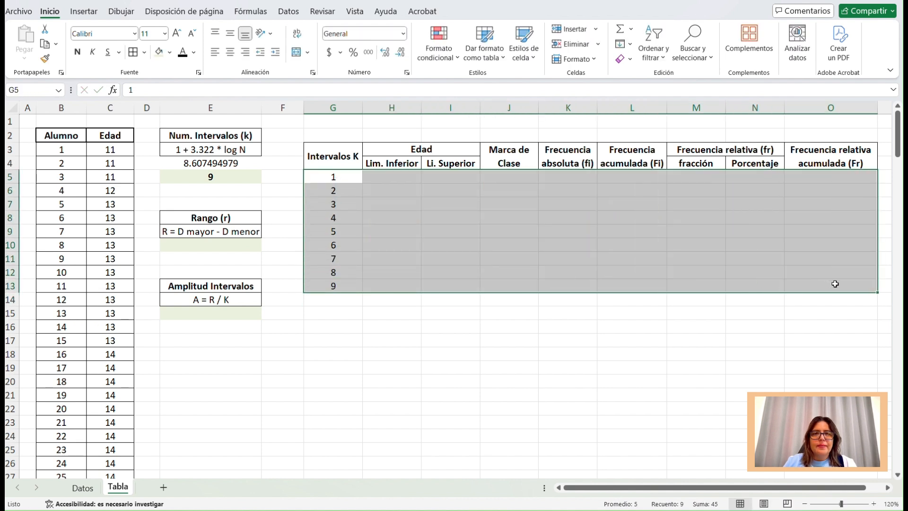
pyautogui.click(133, 52)
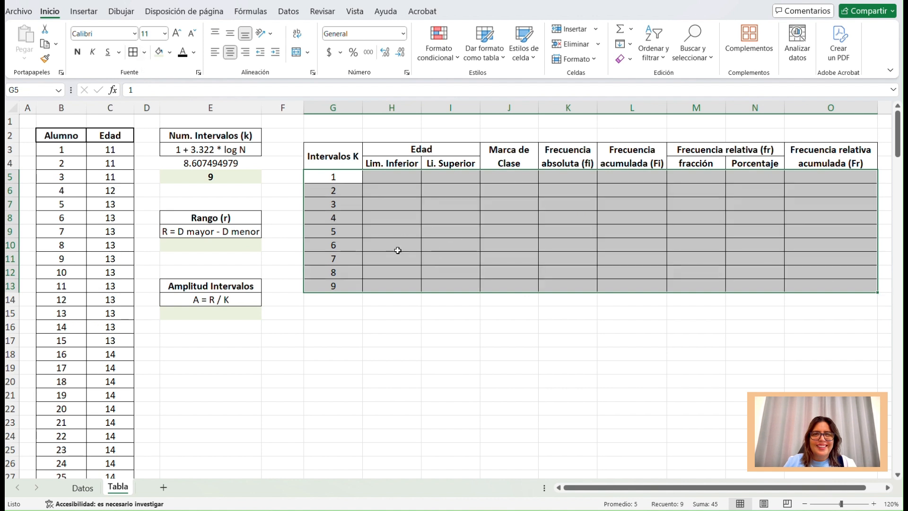
pyautogui.moveTo(345, 175); pyautogui.dragTo(330, 285)
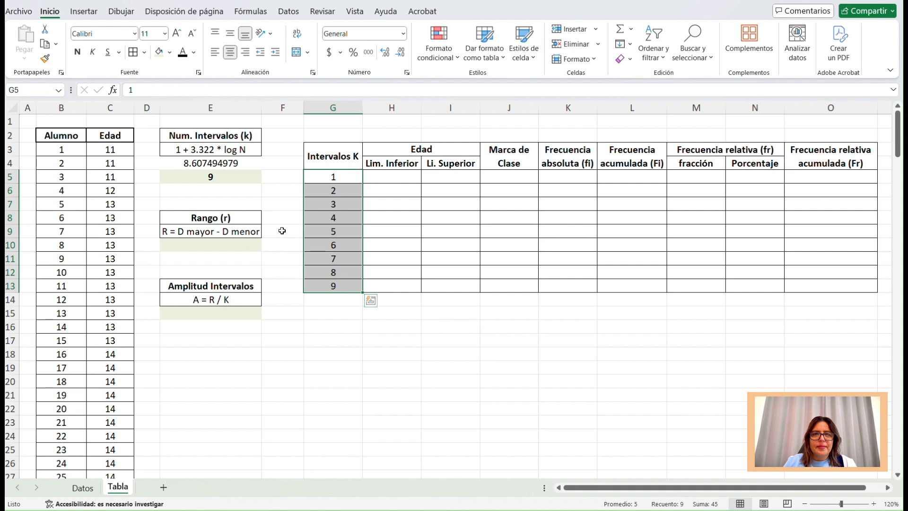
# Examine the Edad headers, the first limit cells H5 and I5, and the Rango and Amplitud result cells, finishing on E10.
pyautogui.click(127, 137)
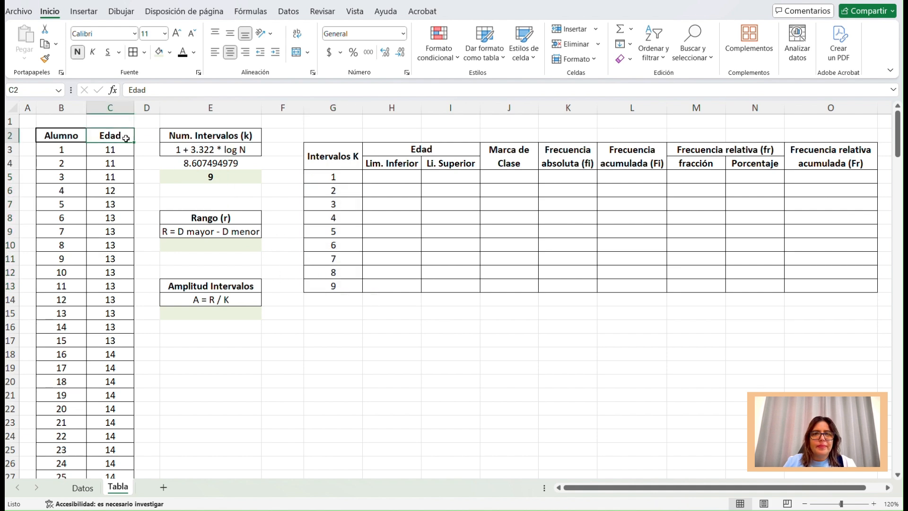
pyautogui.click(421, 149)
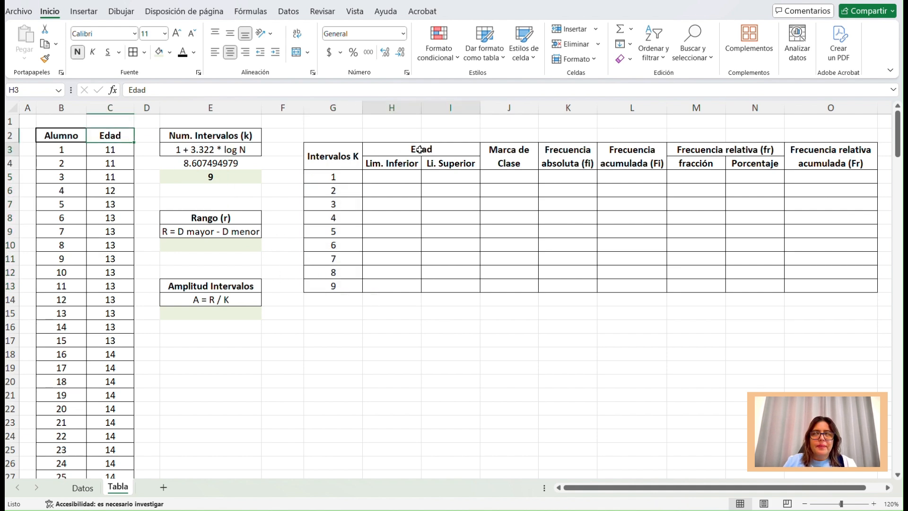
pyautogui.click(396, 176)
pyautogui.moveTo(396, 177); pyautogui.dragTo(433, 203)
pyautogui.click(403, 178)
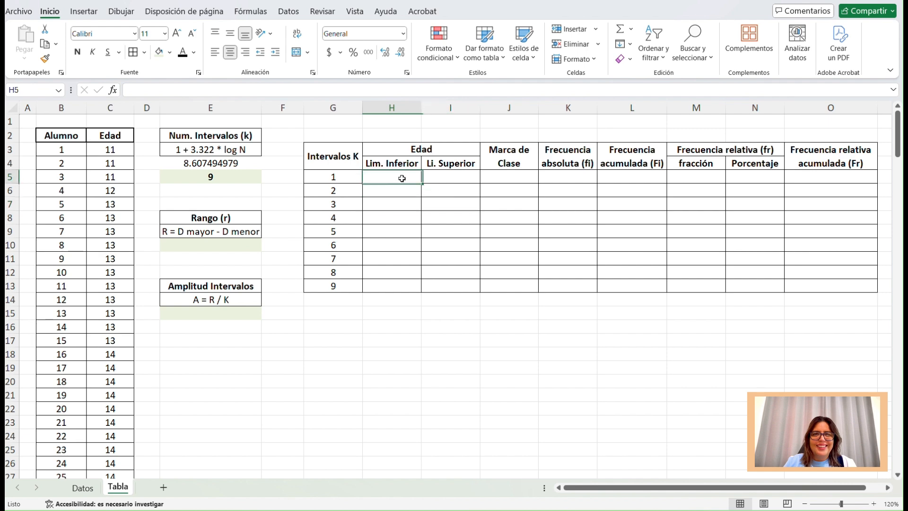
pyautogui.click(444, 178)
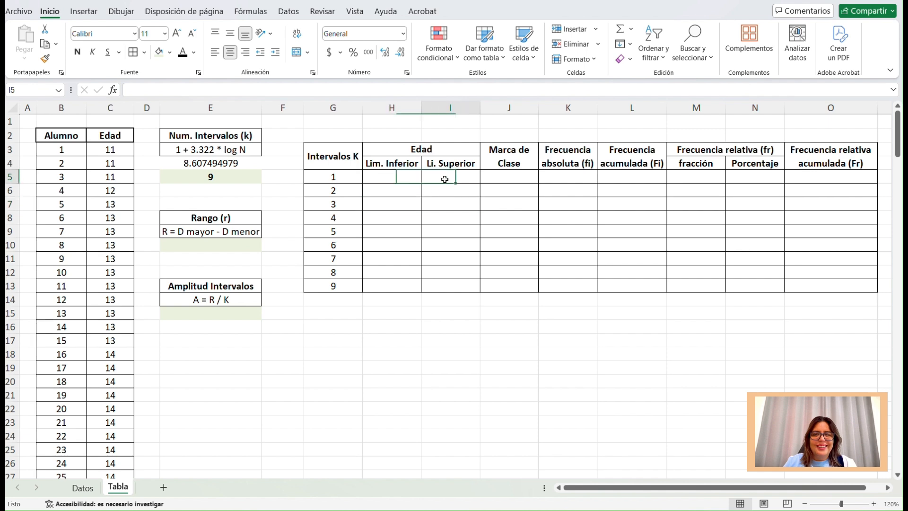
pyautogui.click(230, 245)
pyautogui.click(218, 312)
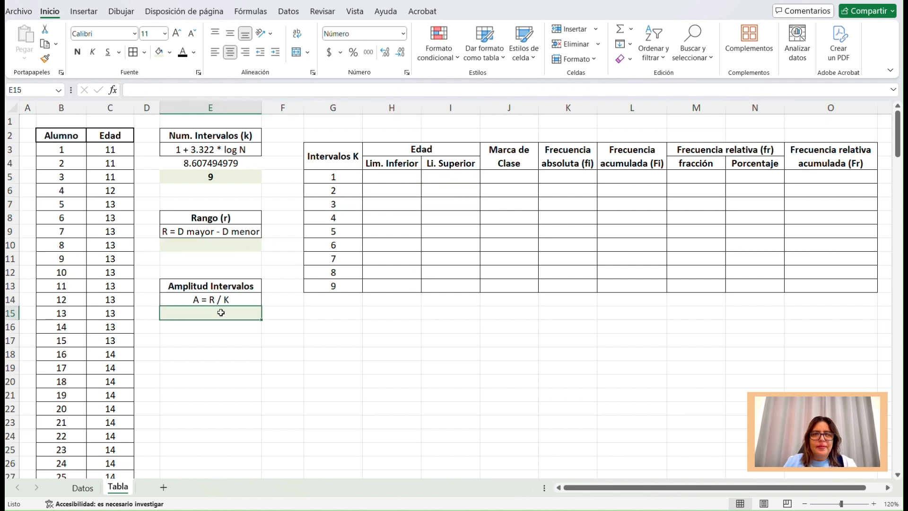
pyautogui.press('Up')
pyautogui.press('Up')
pyautogui.press('Up')
pyautogui.press('Up')
pyautogui.press('Up')
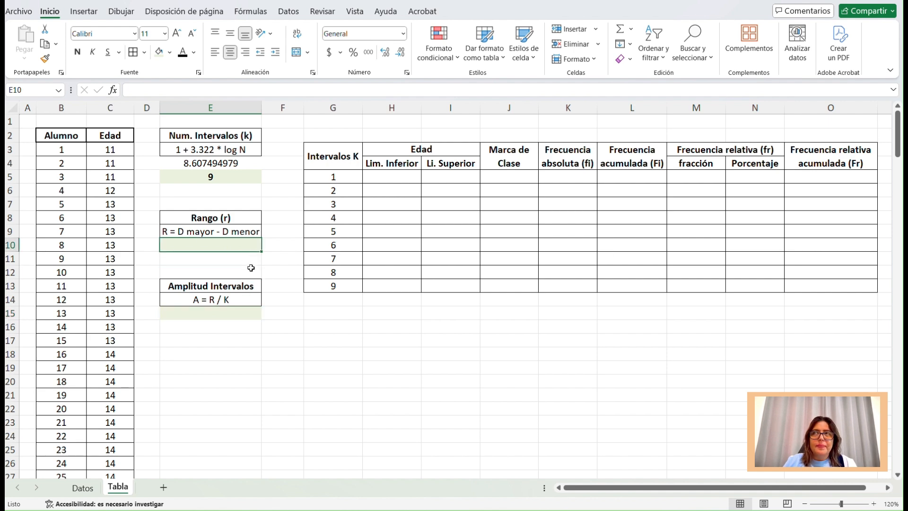
# Calculate the Rango in E10 with the formula =28-11 and make the result bold.
pyautogui.write('=')
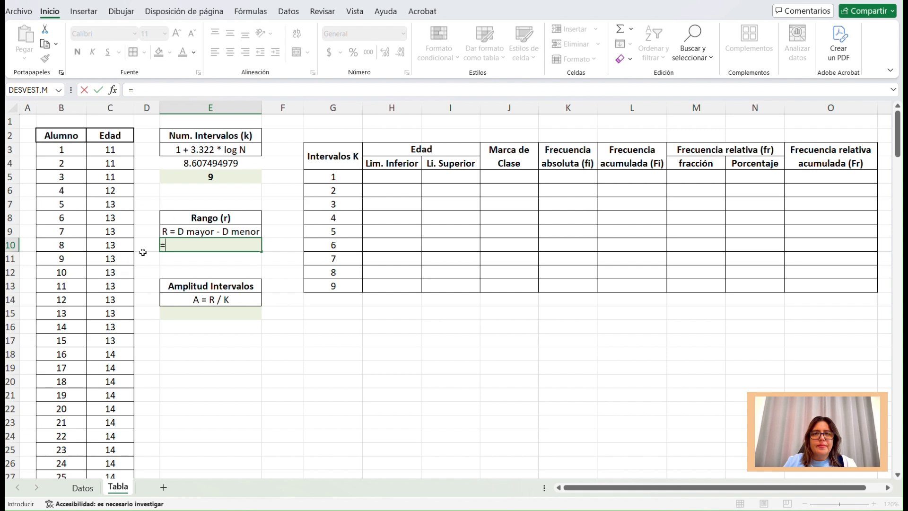
pyautogui.write('28')
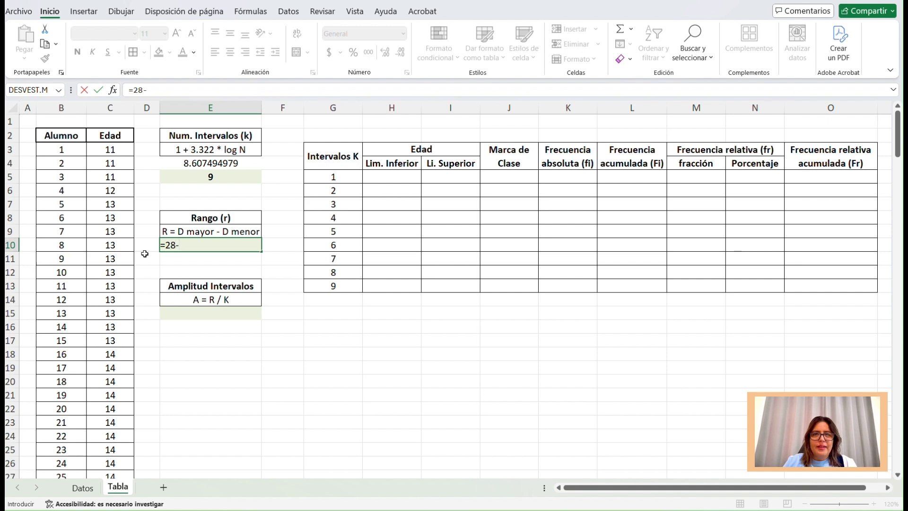
pyautogui.write('-11')
pyautogui.press('Return')
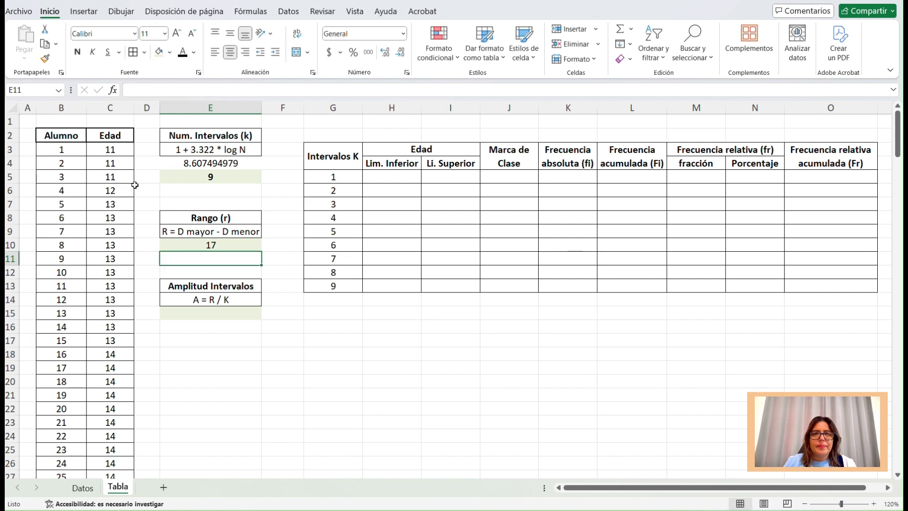
pyautogui.click(235, 248)
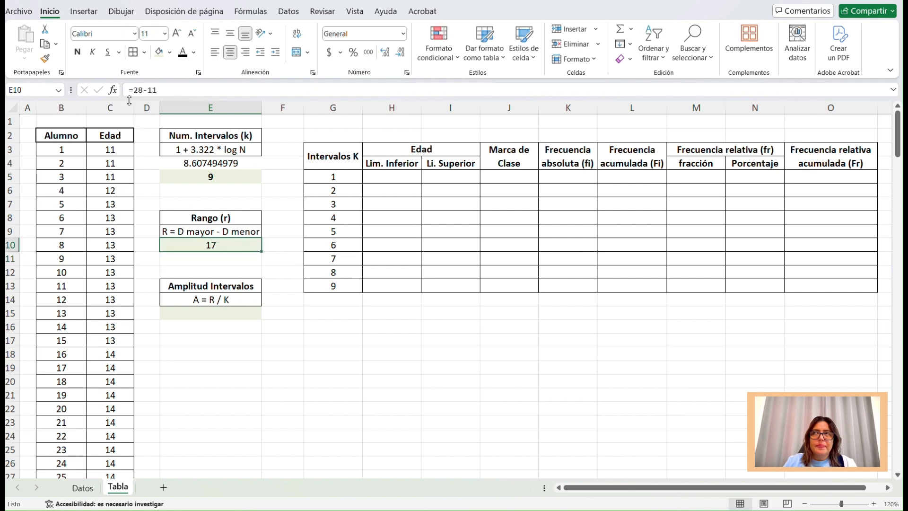
pyautogui.click(78, 52)
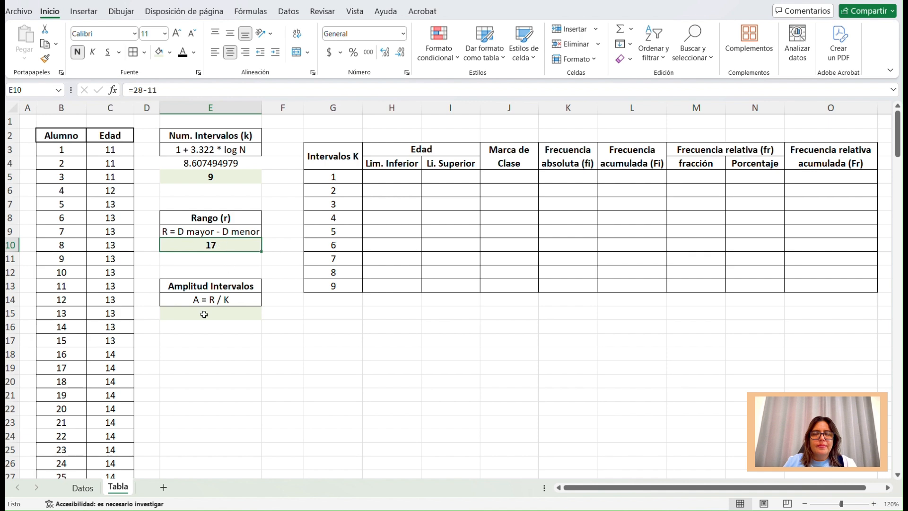
# Calculate the interval width in E15 under Amplitud Intervalos with the formula =E10/E5.
pyautogui.moveTo(404, 175)
pyautogui.mouseDown()
pyautogui.moveTo(444, 177)
pyautogui.moveTo(414, 191)
pyautogui.moveTo(428, 190)
pyautogui.moveTo(428, 208)
pyautogui.mouseUp()
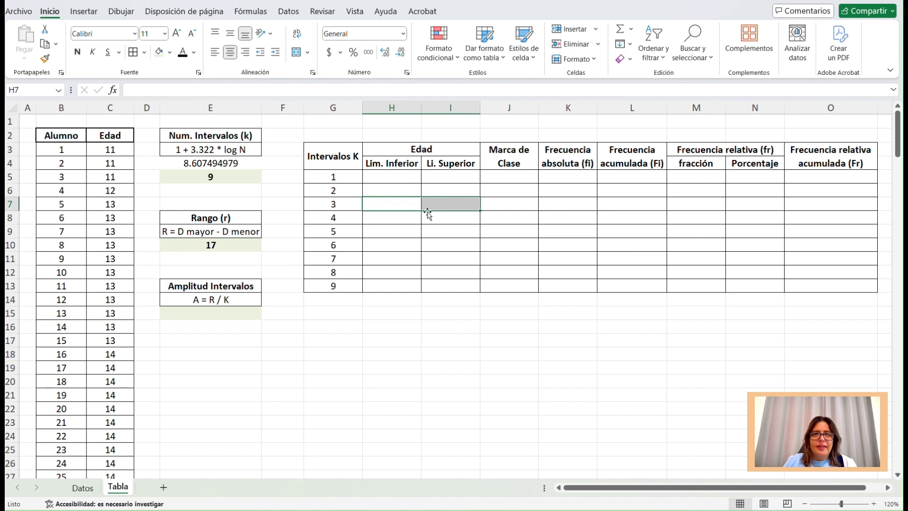
pyautogui.click(242, 317)
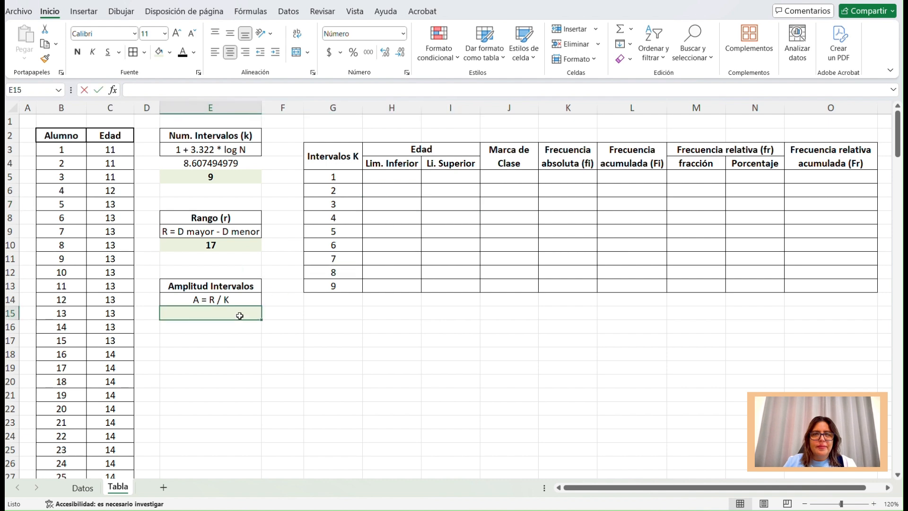
pyautogui.write('=')
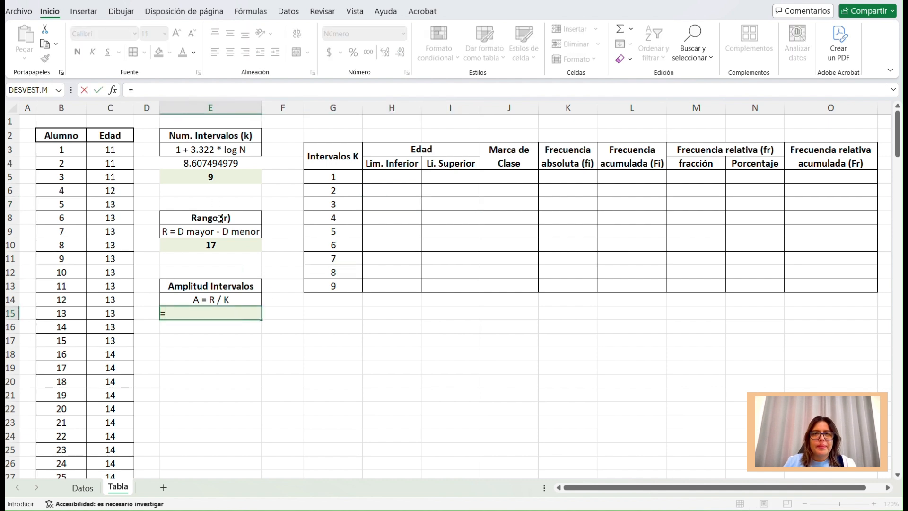
pyautogui.click(214, 245)
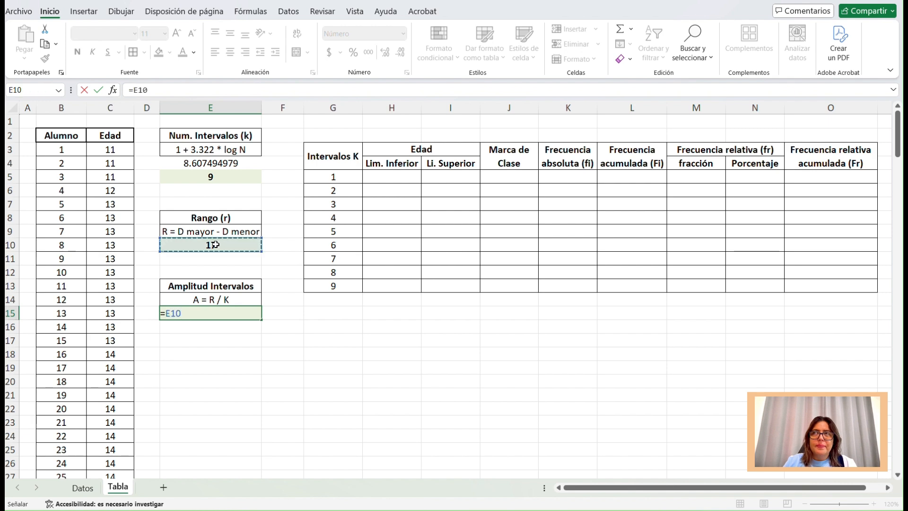
pyautogui.write('/')
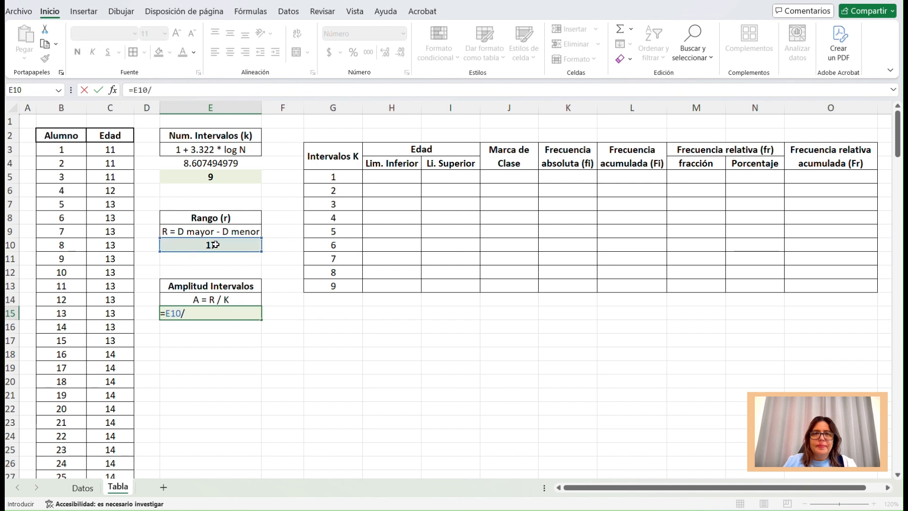
pyautogui.click(227, 176)
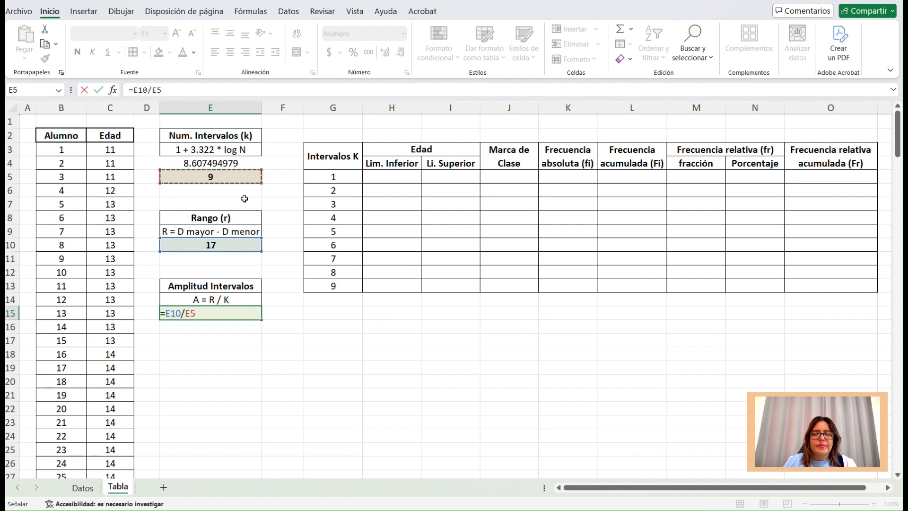
pyautogui.press('Return')
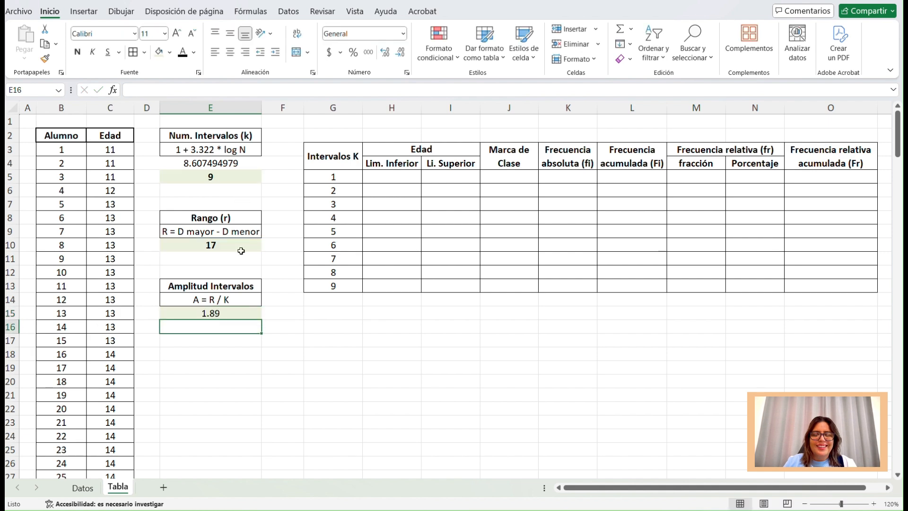
# Make the Amplitud Intervalos result in E15 bold and display it with no decimal places.
pyautogui.click(232, 312)
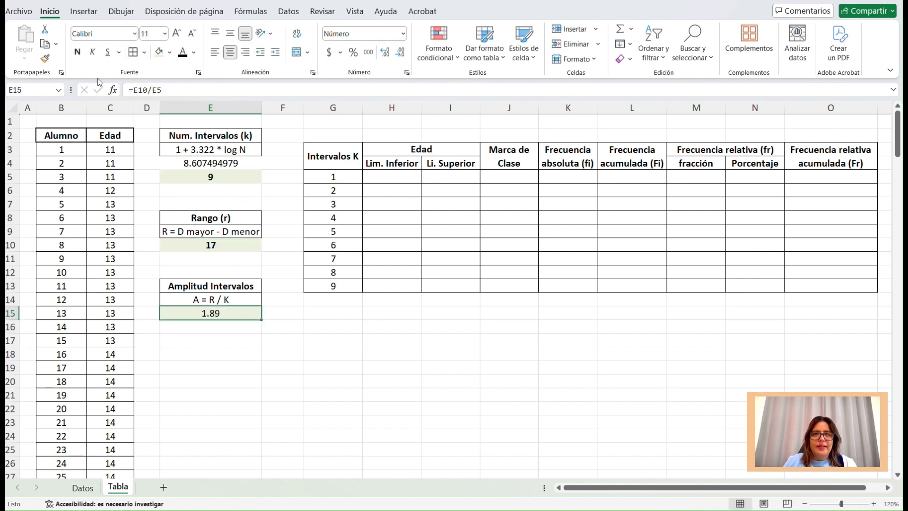
pyautogui.click(77, 51)
pyautogui.click(401, 52)
pyautogui.click(400, 52)
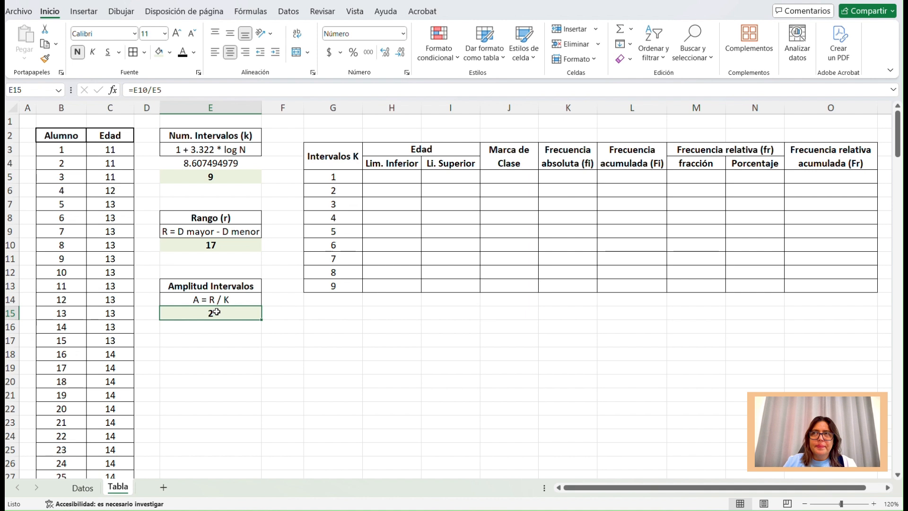
# Set the first interval's lower limit in H5 to the lowest age with the formula =C3.
pyautogui.click(399, 179)
pyautogui.moveTo(400, 179); pyautogui.dragTo(427, 283)
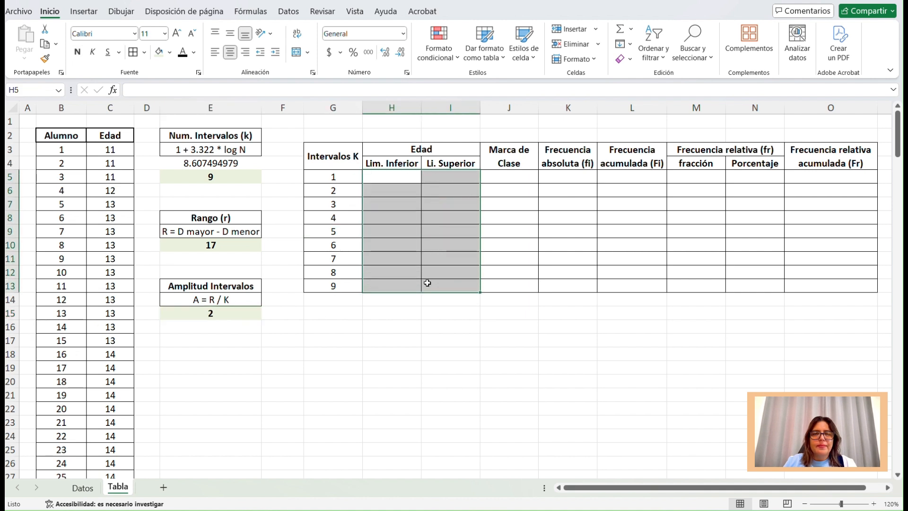
pyautogui.click(399, 177)
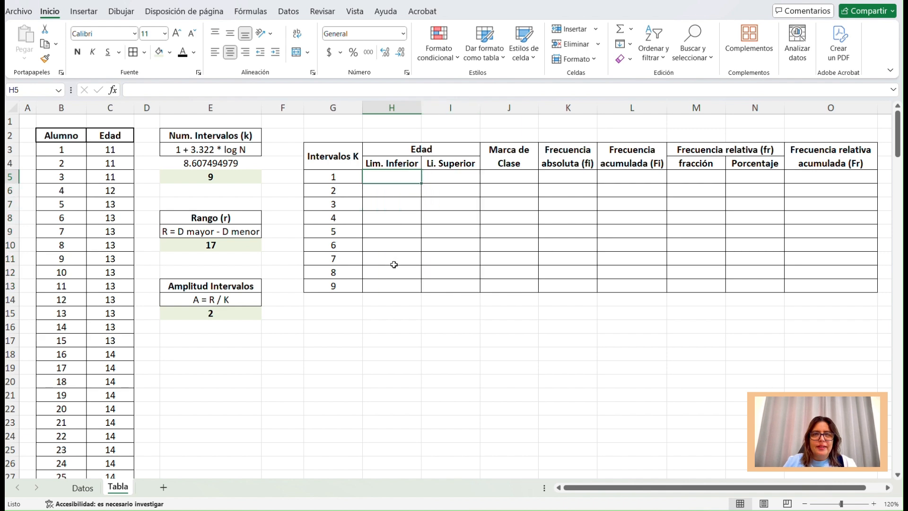
pyautogui.write('=')
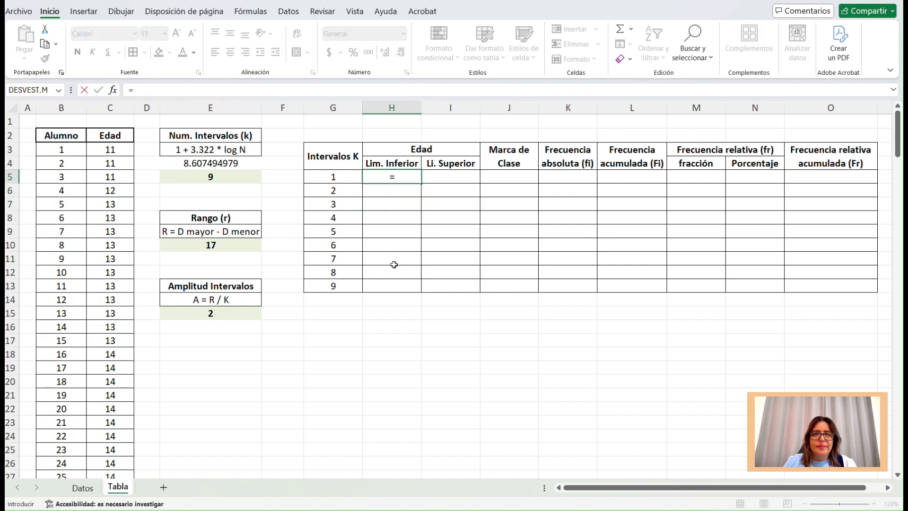
pyautogui.click(118, 150)
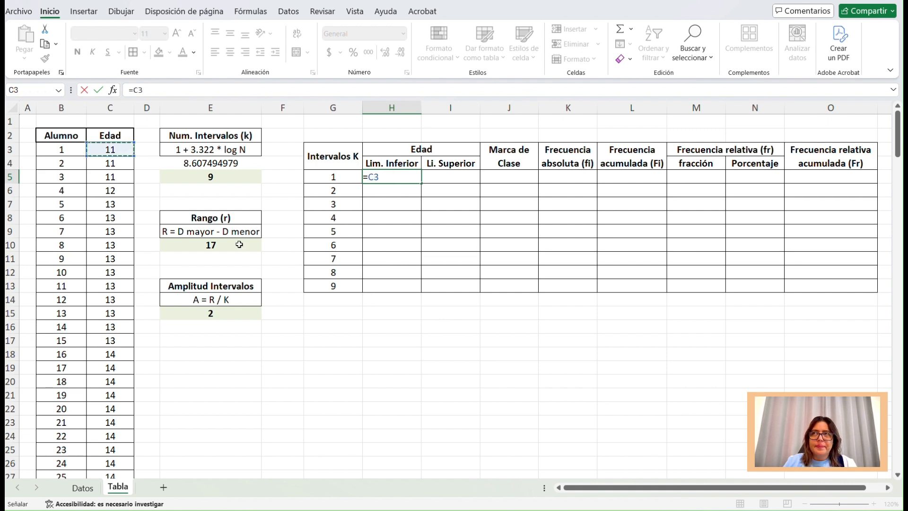
pyautogui.press('Return')
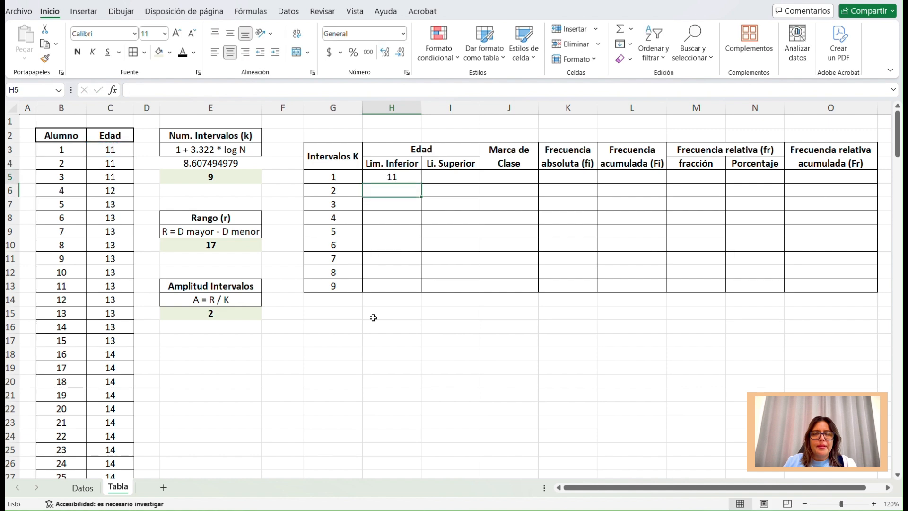
# Enter the first interval's upper limit in I5 with the formula =H5+2.
pyautogui.press('Up')
pyautogui.press('Right')
pyautogui.write('=')
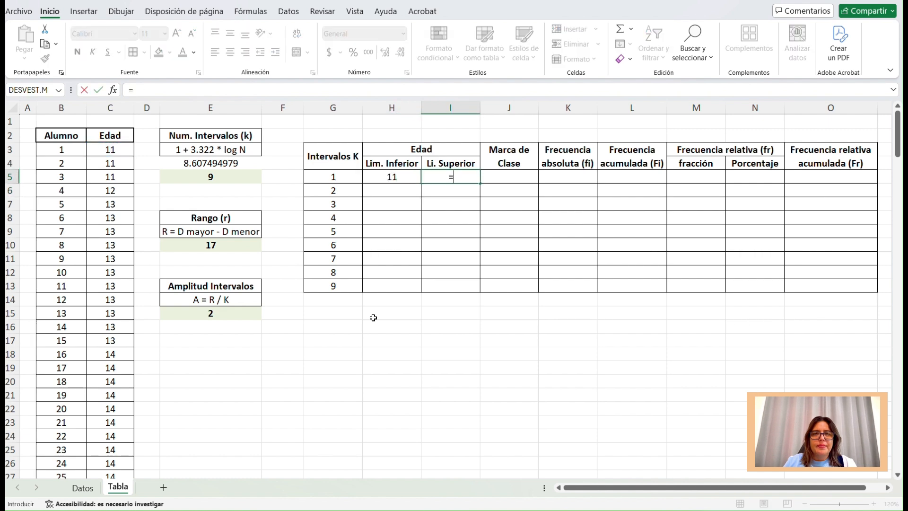
pyautogui.click(406, 181)
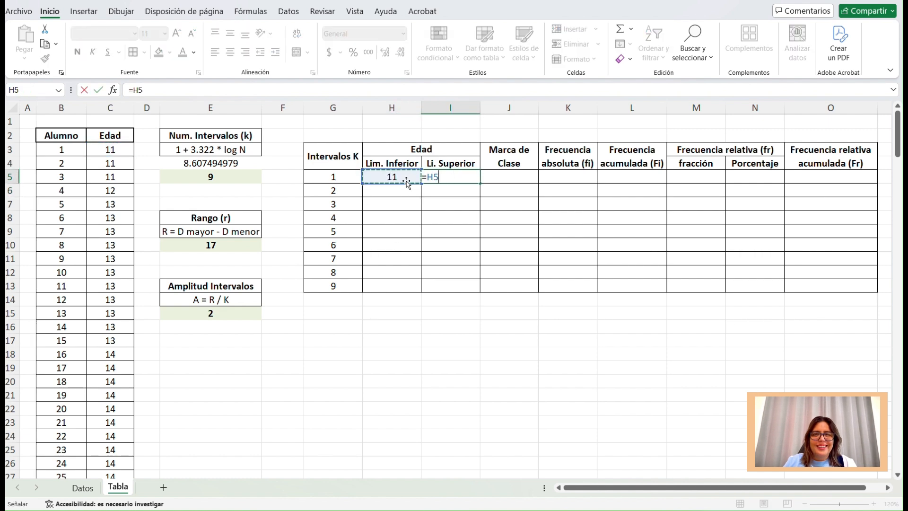
pyautogui.write('+2')
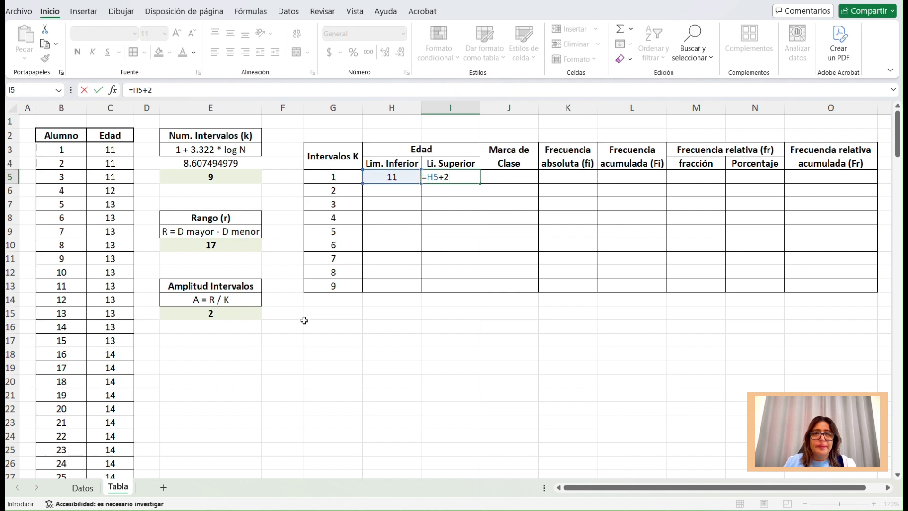
pyautogui.press('Return')
# Link the second interval's lower limit in H6 to the previous upper limit with the formula =I5.
pyautogui.moveTo(411, 179); pyautogui.dragTo(433, 178)
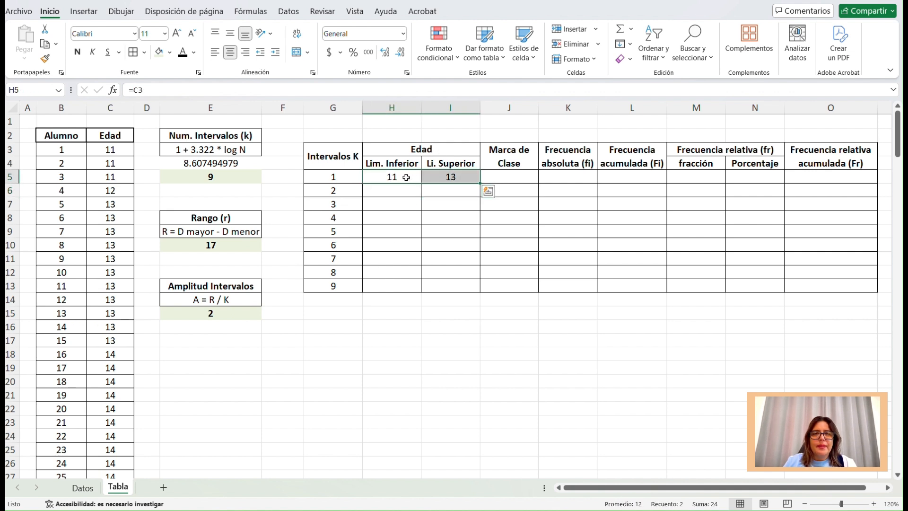
pyautogui.click(406, 177)
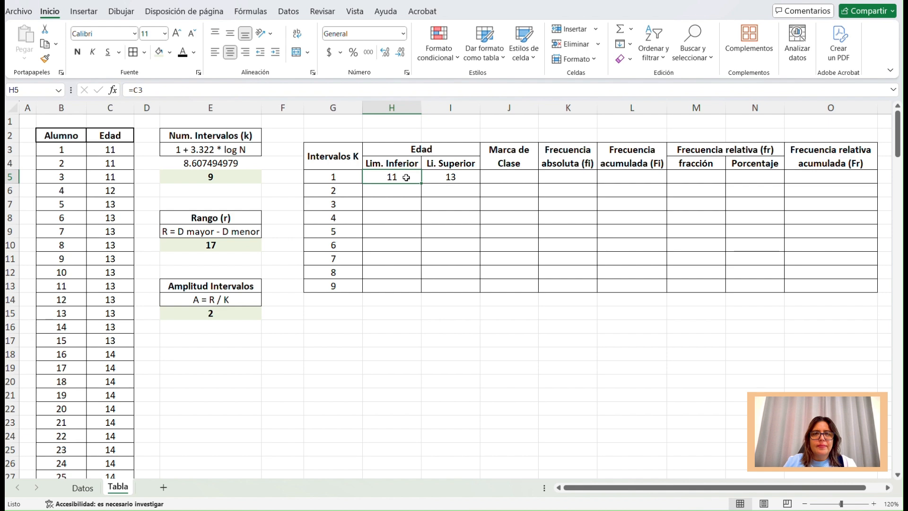
pyautogui.click(401, 198)
pyautogui.moveTo(405, 178); pyautogui.dragTo(439, 179)
pyautogui.click(415, 191)
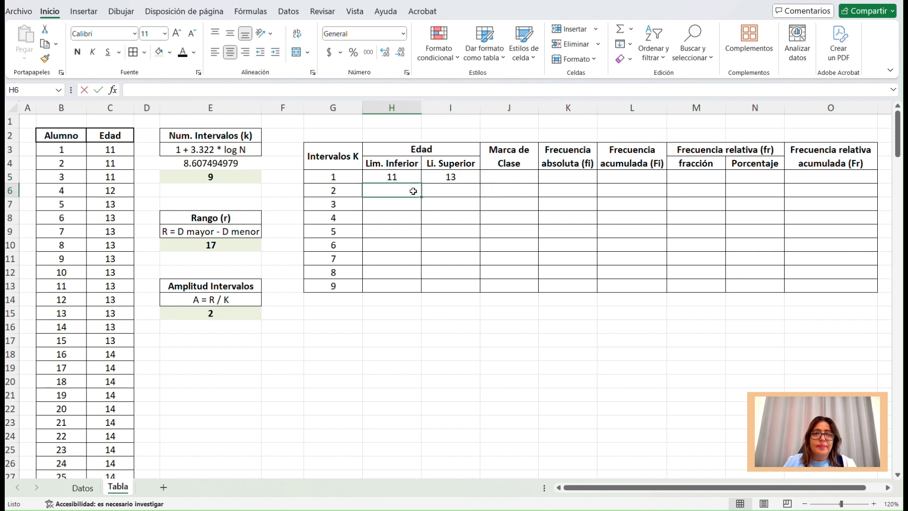
pyautogui.write('=')
pyautogui.click(444, 176)
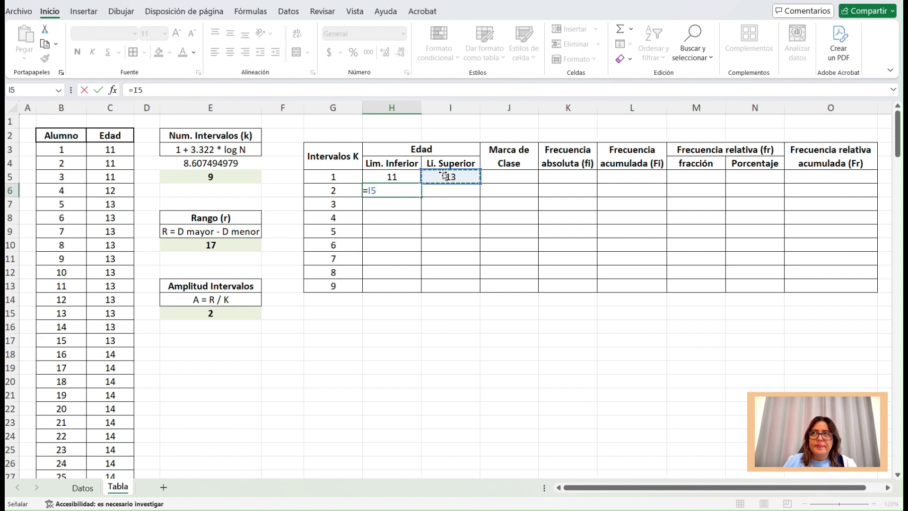
pyautogui.press('Return')
# Enter the second interval's upper limit in I6 with the formula =H6+2.
pyautogui.doubleClick(443, 189)
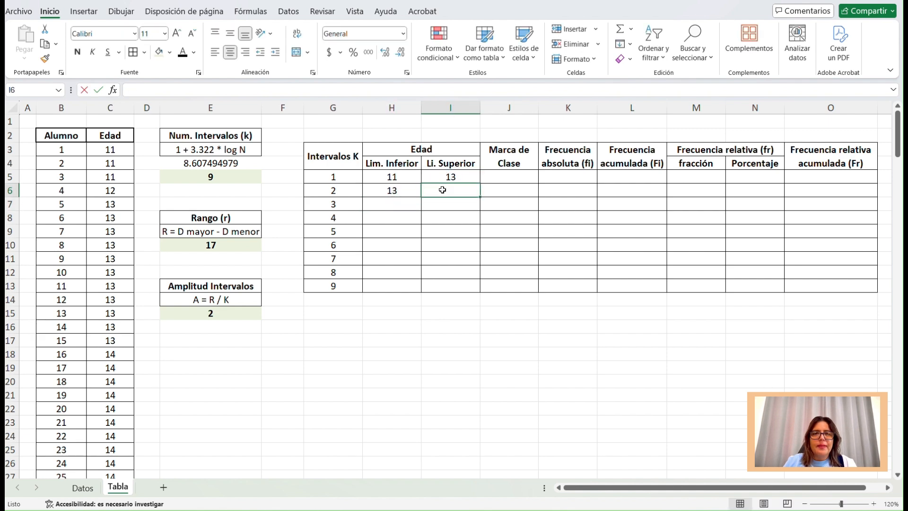
pyautogui.write('=')
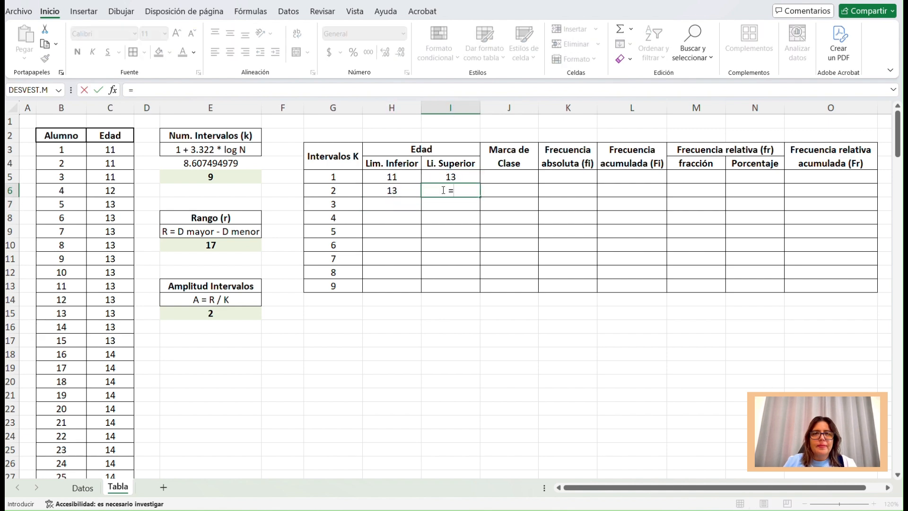
pyautogui.click(397, 192)
pyautogui.write('+2')
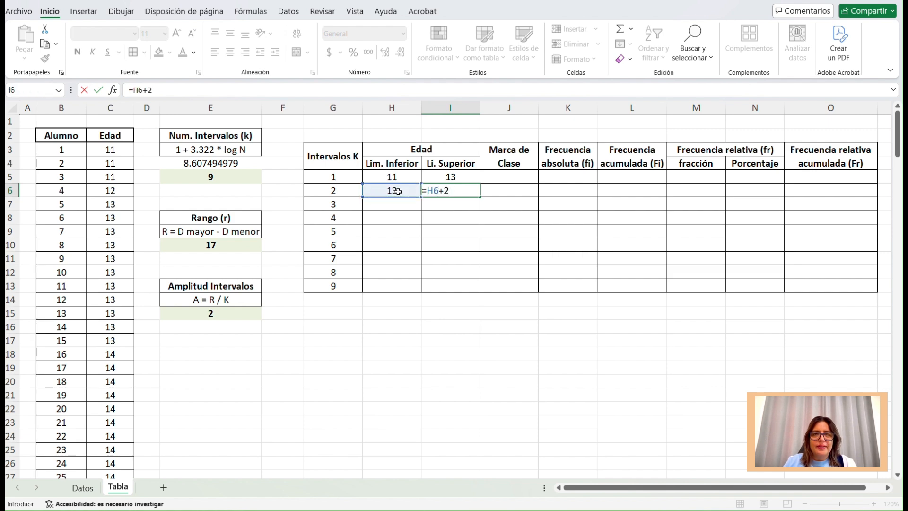
pyautogui.press('Return')
# Fill the lower and upper limit formulas from row 6 down through intervals 3 and 4, one row at a time.
pyautogui.click(397, 192)
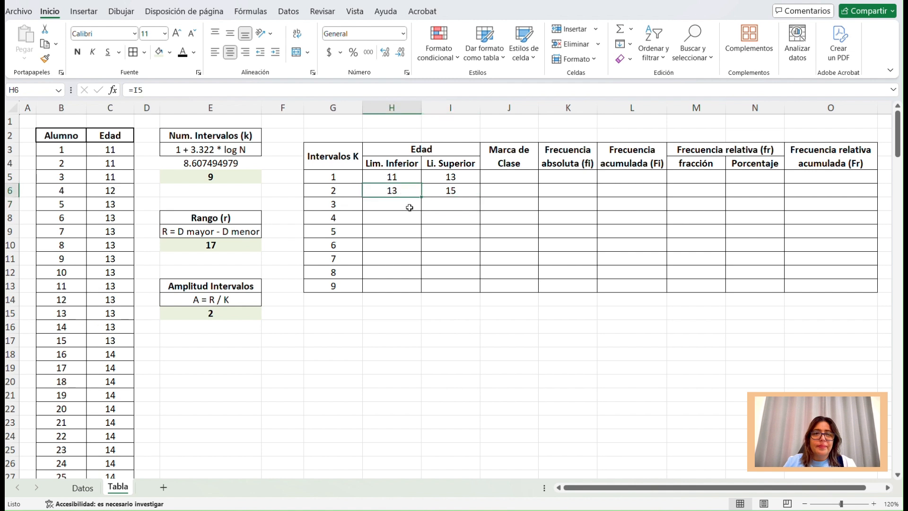
pyautogui.moveTo(425, 199); pyautogui.dragTo(420, 206)
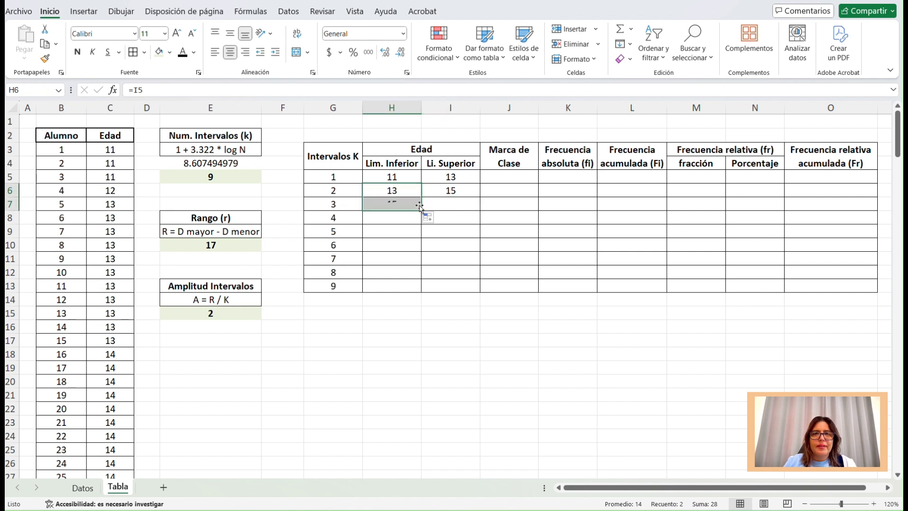
pyautogui.click(474, 189)
pyautogui.moveTo(480, 197); pyautogui.dragTo(480, 207)
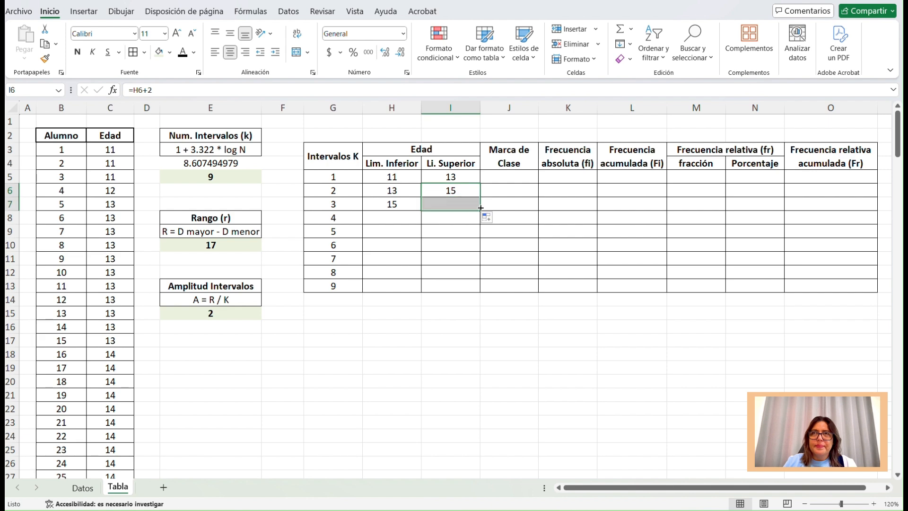
pyautogui.click(407, 204)
pyautogui.moveTo(421, 211); pyautogui.dragTo(420, 219)
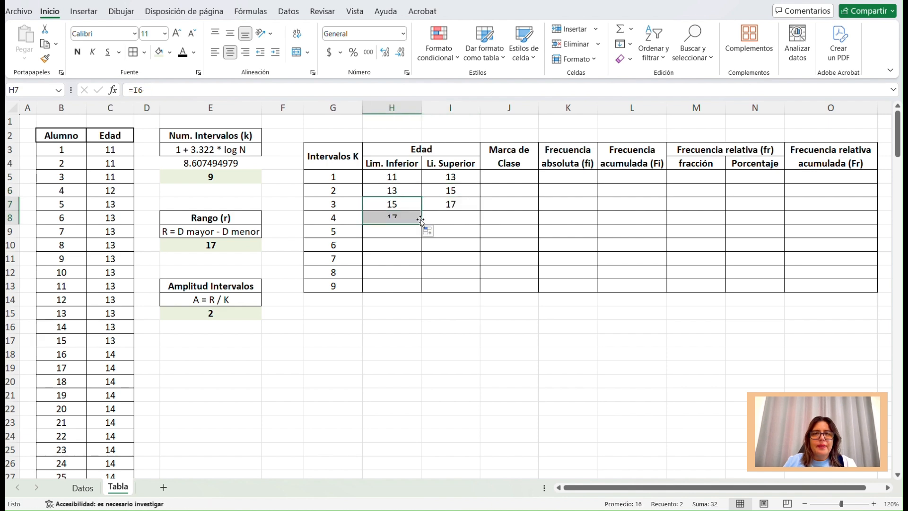
pyautogui.click(473, 204)
pyautogui.moveTo(480, 210); pyautogui.dragTo(479, 221)
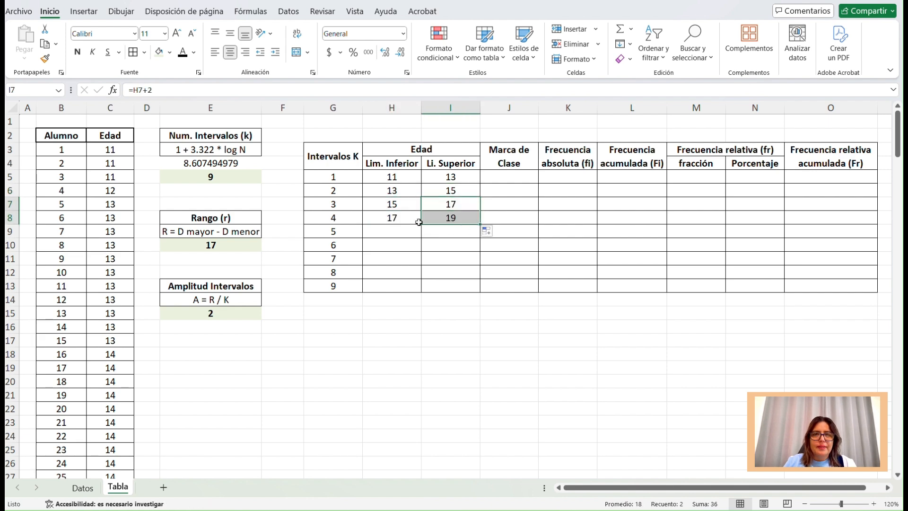
# Fill the limit formulas in H8 and I8 down to row 13 for intervals 5 to 9.
pyautogui.click(415, 223)
pyautogui.moveTo(415, 225); pyautogui.dragTo(417, 289)
pyautogui.click(466, 219)
pyautogui.moveTo(481, 226); pyautogui.dragTo(478, 290)
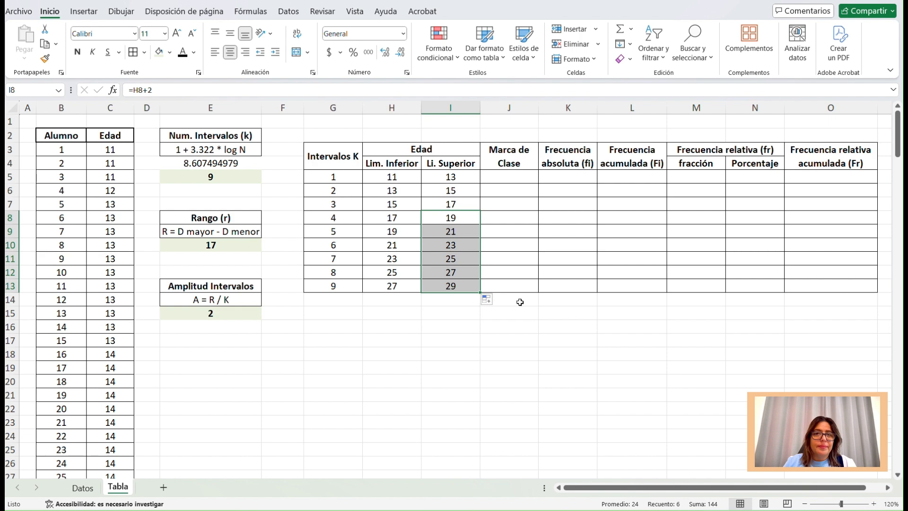
# Examine the lower and upper limits of the intervals, comparing each upper limit with the following lower limit.
pyautogui.click(403, 179)
pyautogui.click(403, 191)
pyautogui.click(433, 192)
pyautogui.click(408, 202)
pyautogui.click(434, 206)
pyautogui.click(416, 220)
pyautogui.click(396, 233)
pyautogui.click(435, 233)
# Calculate the first interval's class mark in J5 with the formula =(H5+I5)/2.
pyautogui.click(522, 180)
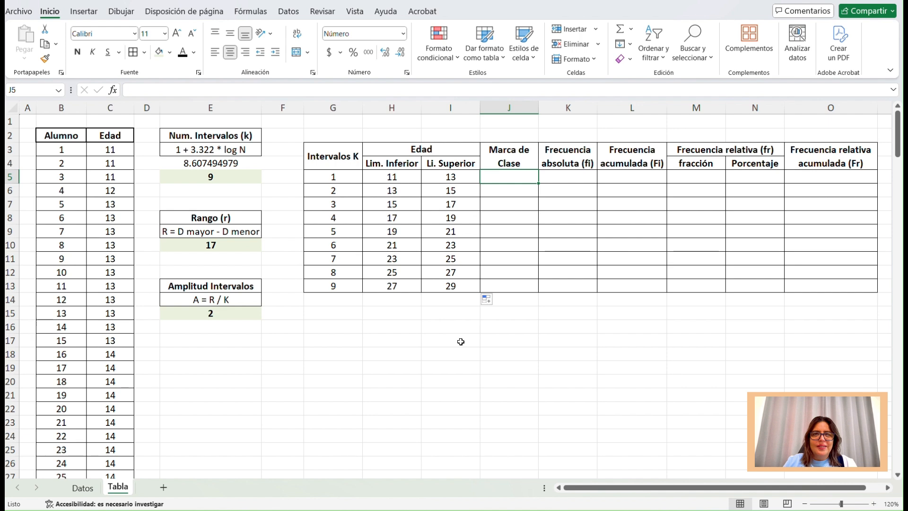
pyautogui.click(403, 179)
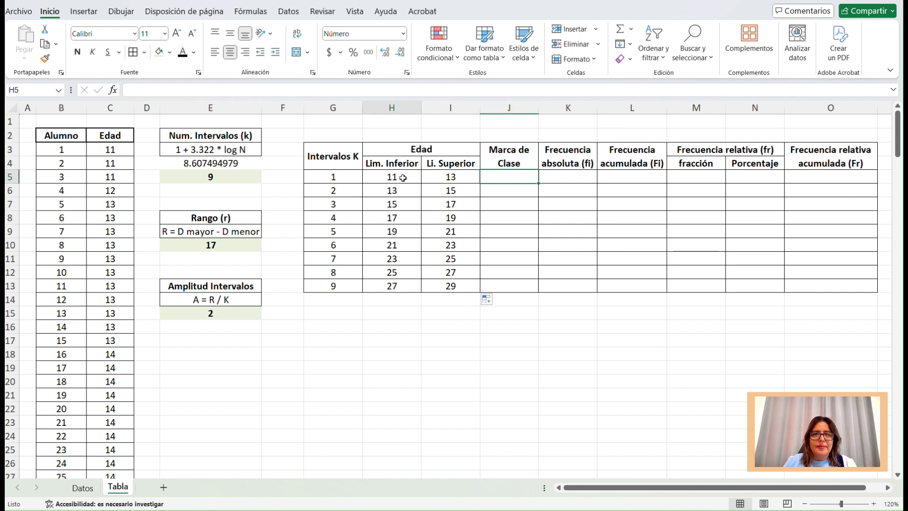
pyautogui.click(462, 177)
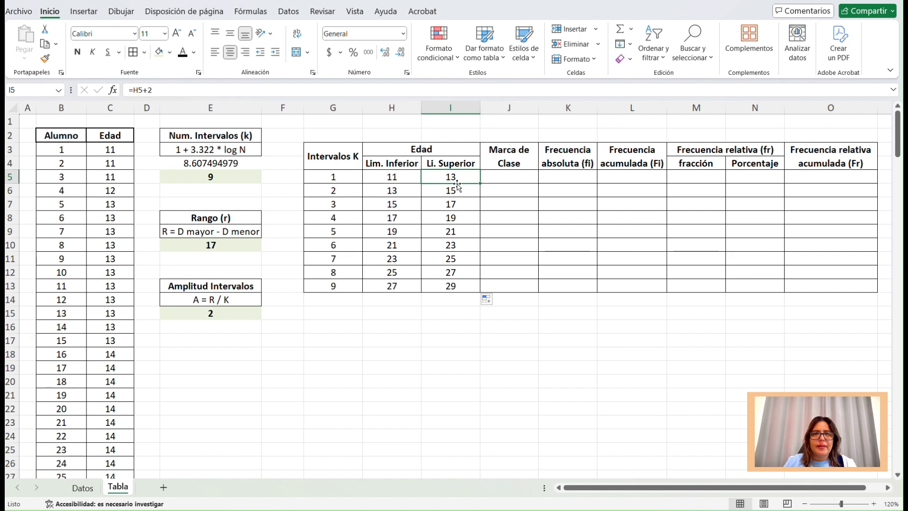
pyautogui.click(511, 176)
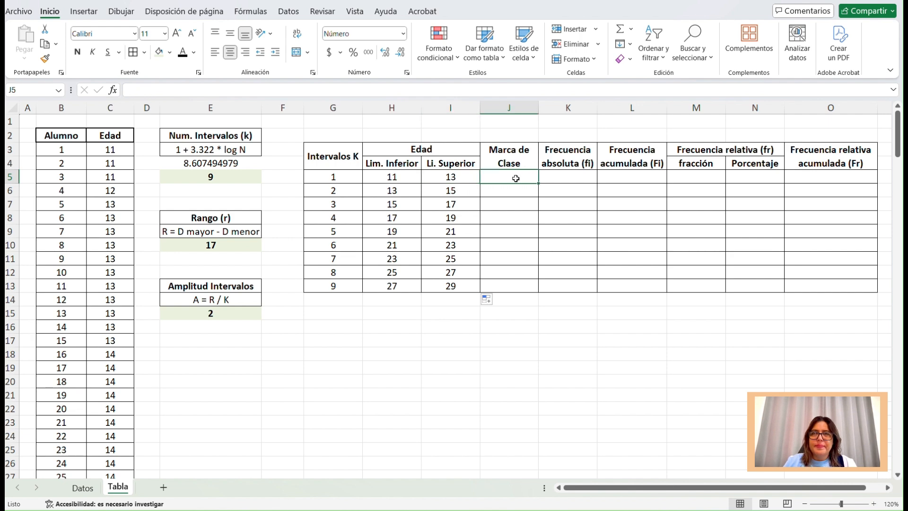
pyautogui.doubleClick(516, 178)
pyautogui.write('=')
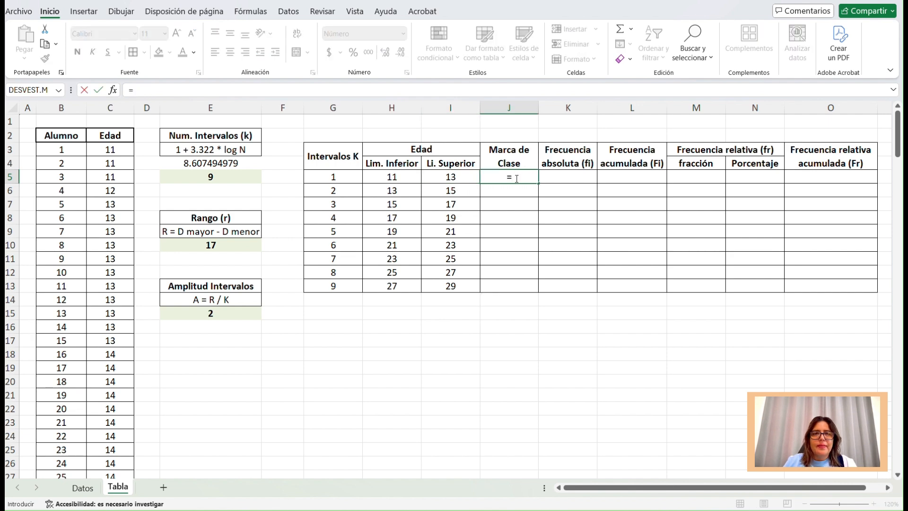
pyautogui.write('(')
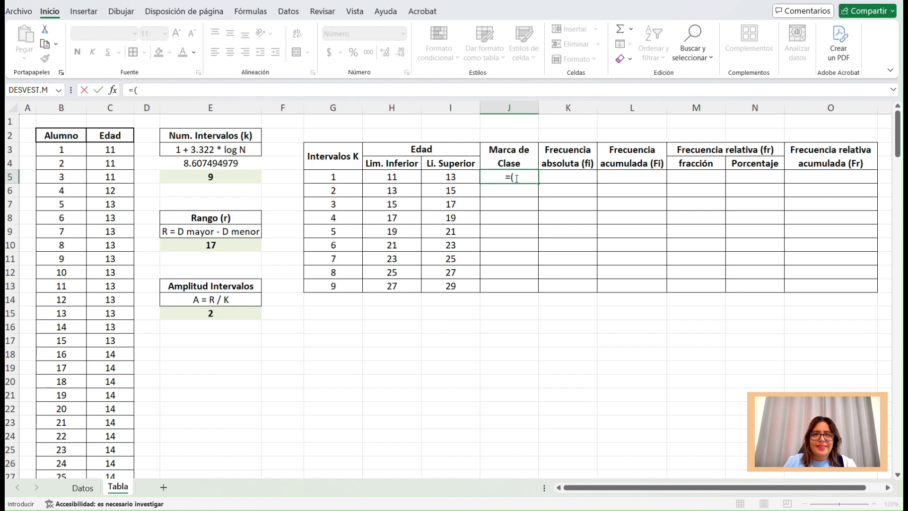
pyautogui.click(396, 177)
pyautogui.write('+')
pyautogui.click(450, 177)
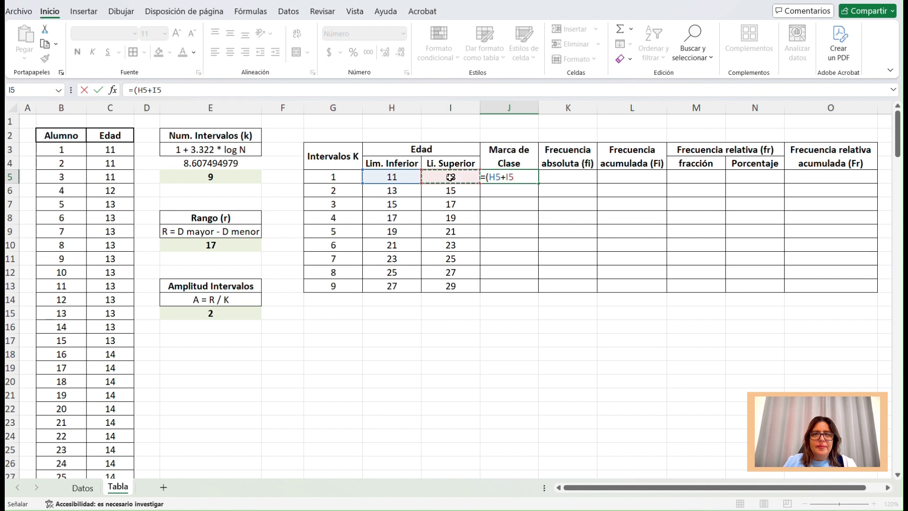
pyautogui.write(')/2')
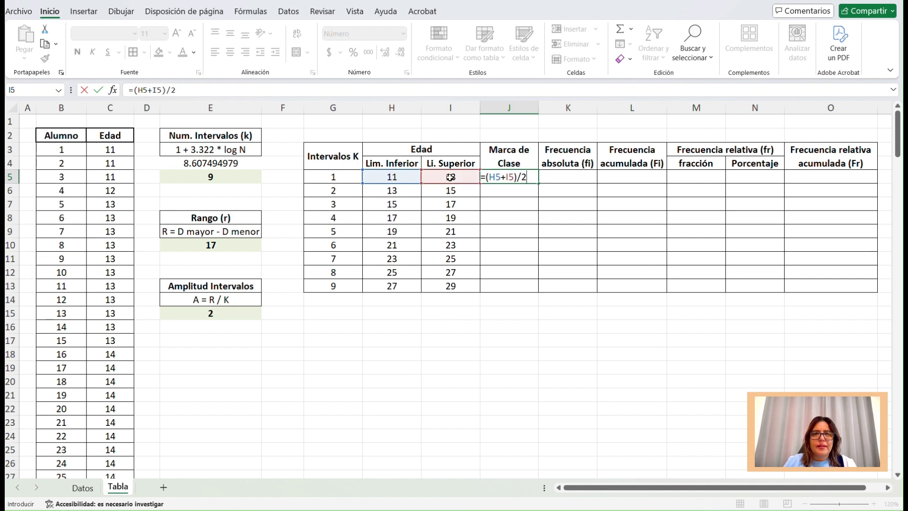
pyautogui.press('Return')
# Fill the class mark formula from J5 down to J13 and narrow the empty column F before the table.
pyautogui.click(508, 180)
pyautogui.moveTo(538, 183); pyautogui.dragTo(537, 290)
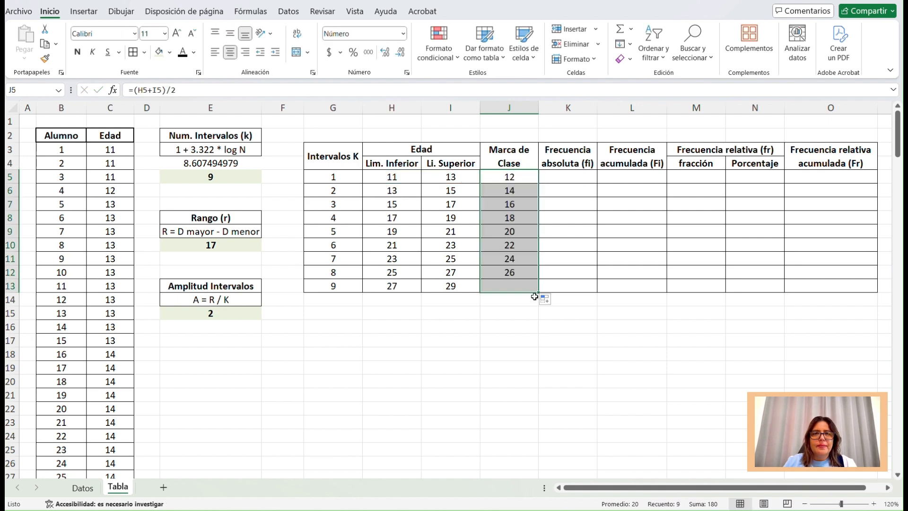
pyautogui.doubleClick(520, 219)
pyautogui.click(521, 256)
pyautogui.doubleClick(524, 258)
pyautogui.press('Escape')
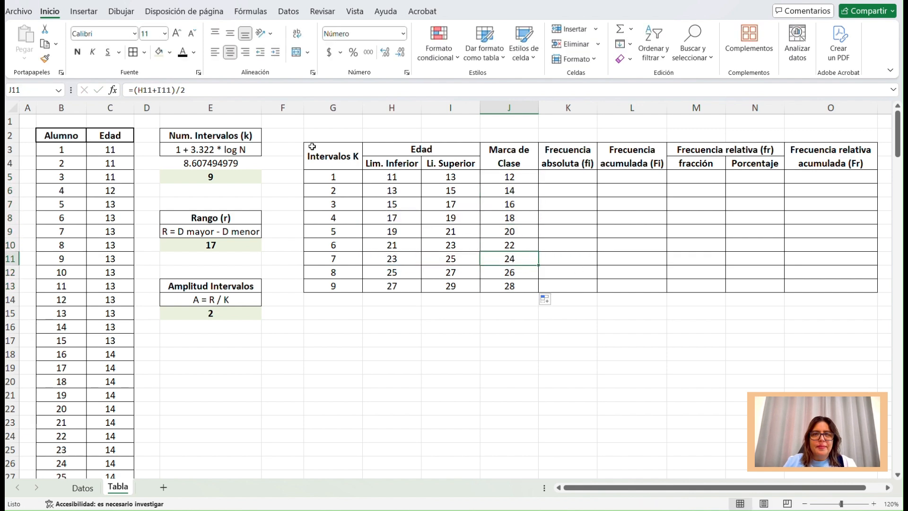
pyautogui.moveTo(304, 108); pyautogui.dragTo(287, 108)
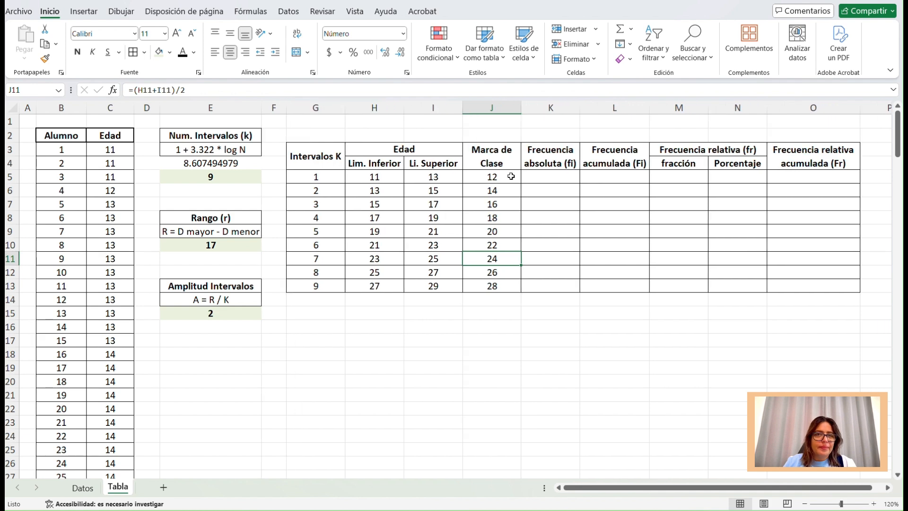
# Shade the lower limits in H5:H13 with the light green fill colour.
pyautogui.click(540, 176)
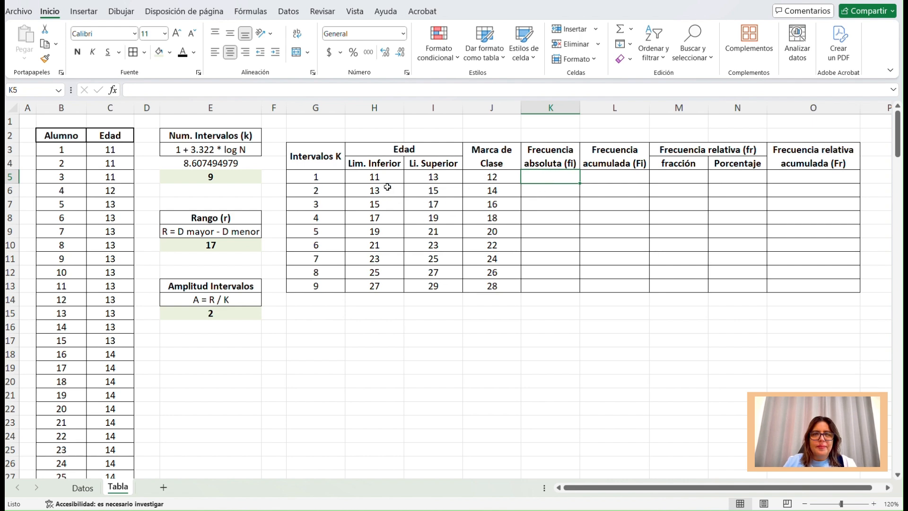
pyautogui.moveTo(379, 178); pyautogui.dragTo(433, 177)
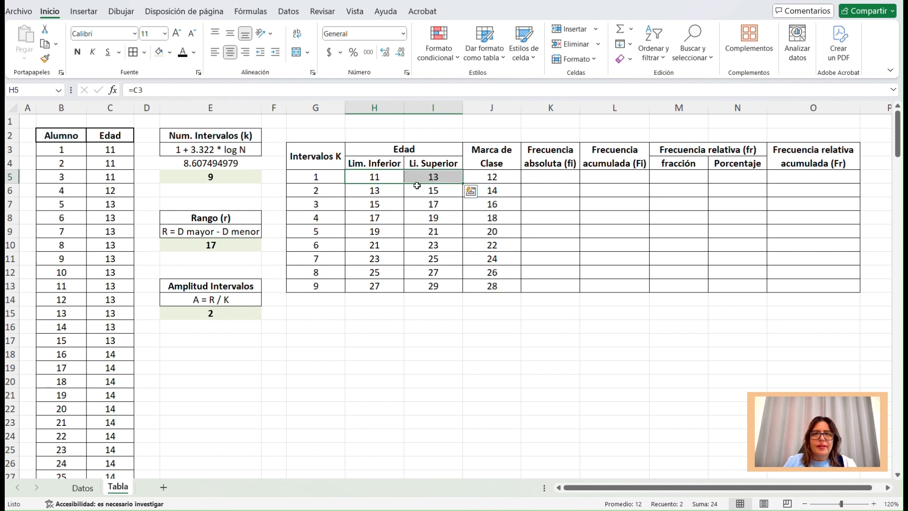
pyautogui.moveTo(388, 179); pyautogui.dragTo(429, 282)
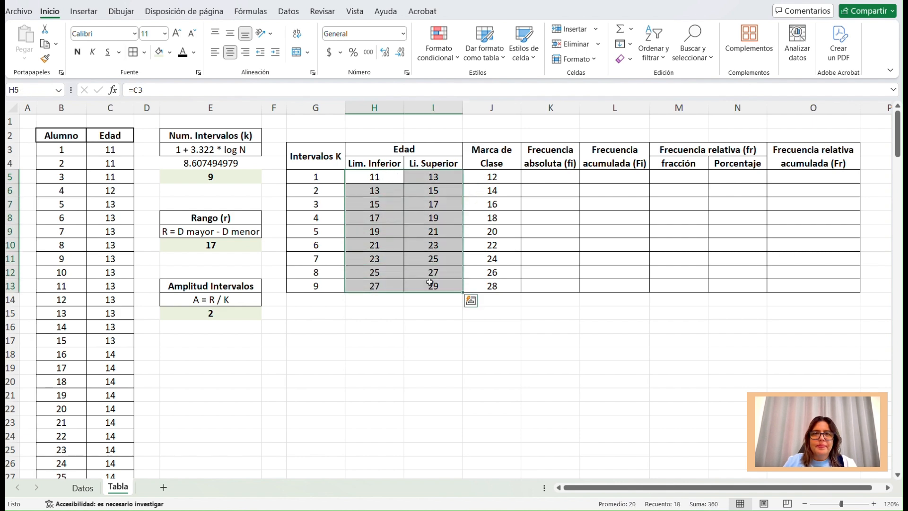
pyautogui.click(438, 176)
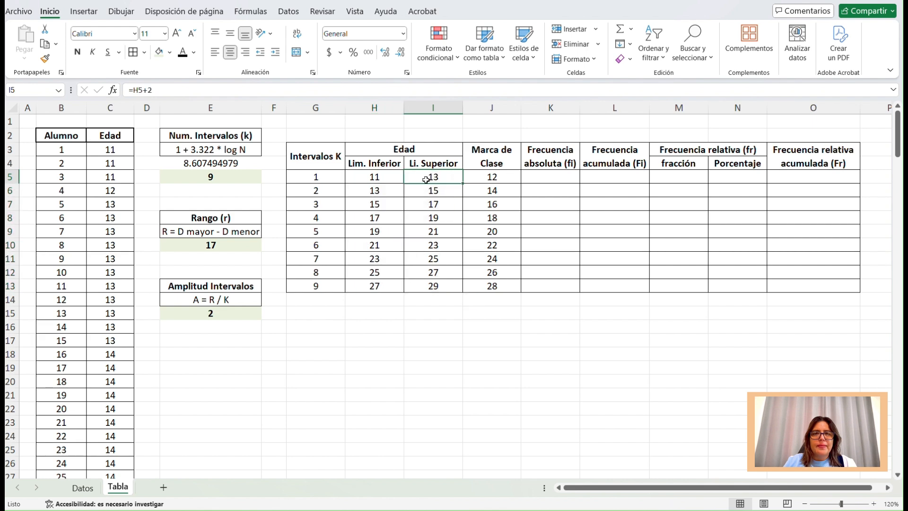
pyautogui.moveTo(376, 177); pyautogui.dragTo(367, 282)
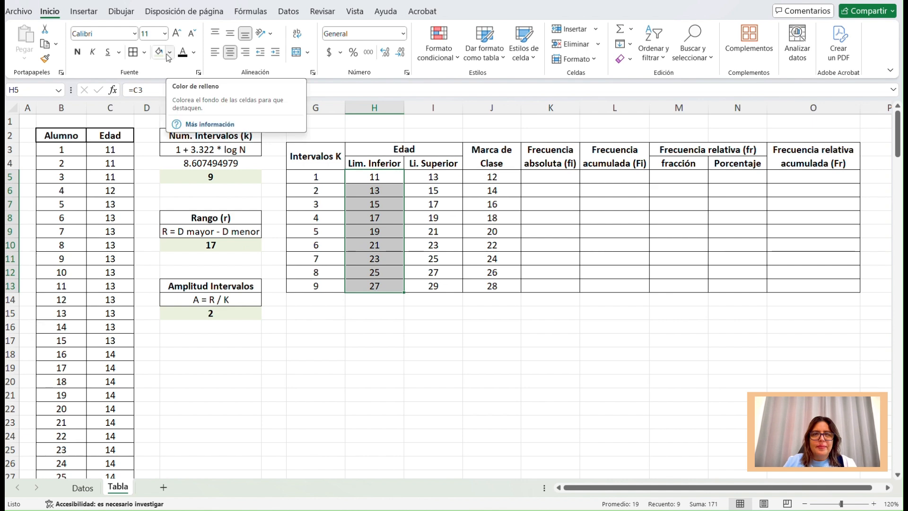
pyautogui.click(161, 53)
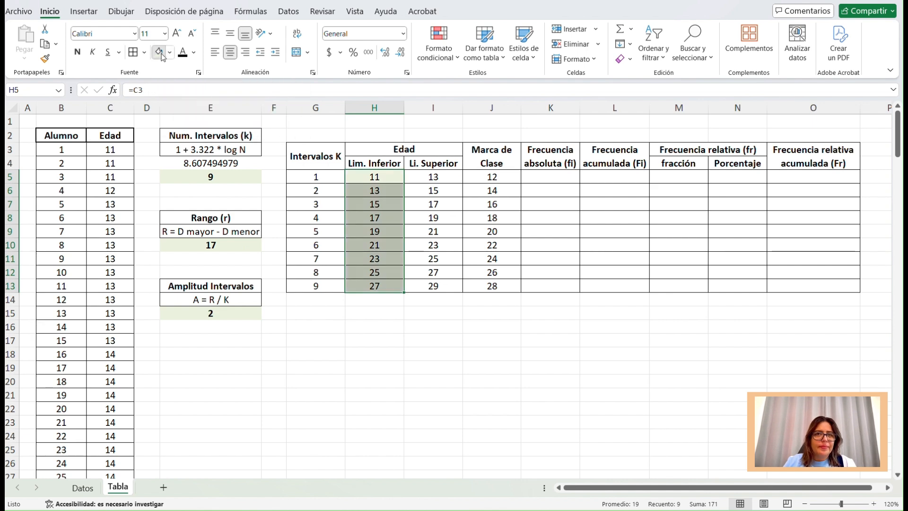
pyautogui.click(427, 314)
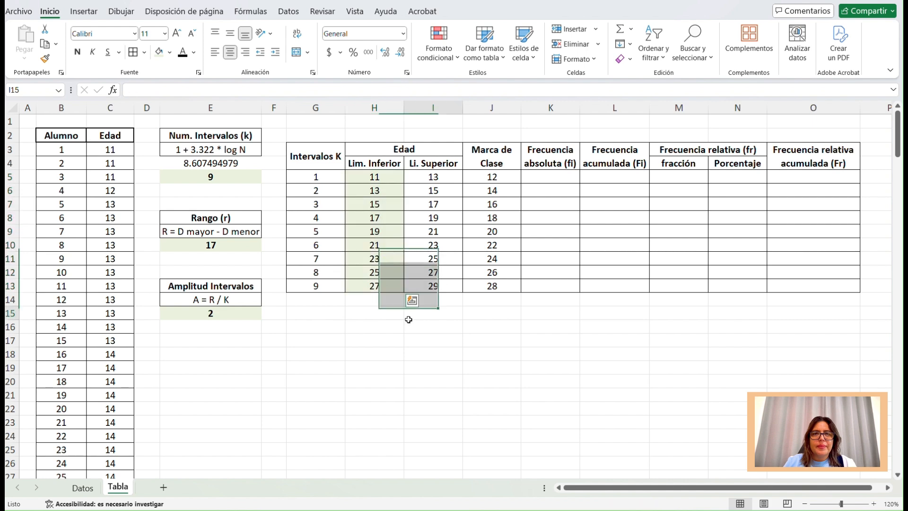
# Examine the lower and upper limit pairs of the intervals, checking the boundaries shared by neighbouring intervals.
pyautogui.moveTo(384, 177); pyautogui.dragTo(423, 176)
pyautogui.click(383, 192)
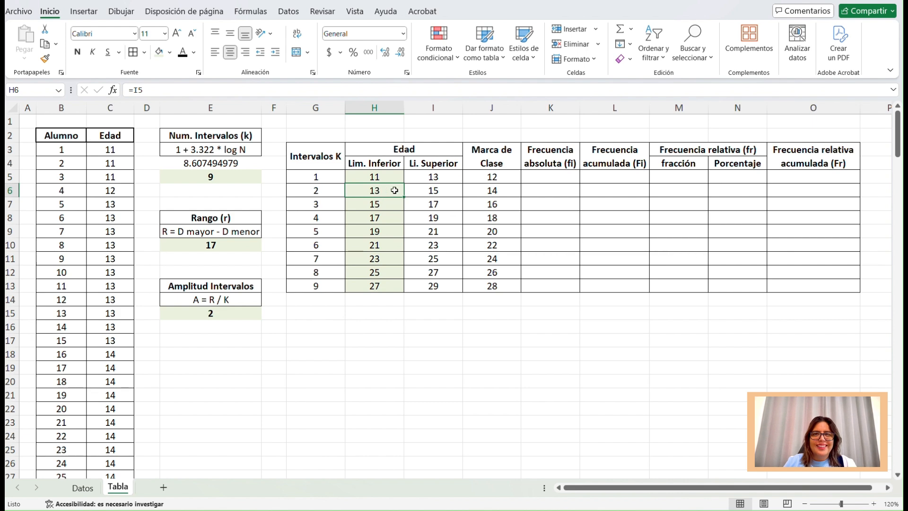
pyautogui.moveTo(388, 190); pyautogui.dragTo(430, 191)
pyautogui.click(383, 204)
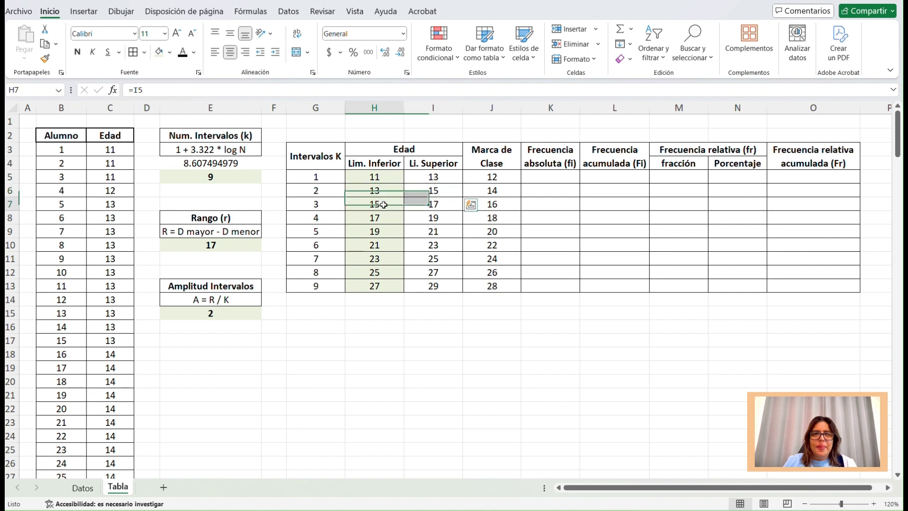
pyautogui.moveTo(386, 203); pyautogui.dragTo(431, 218)
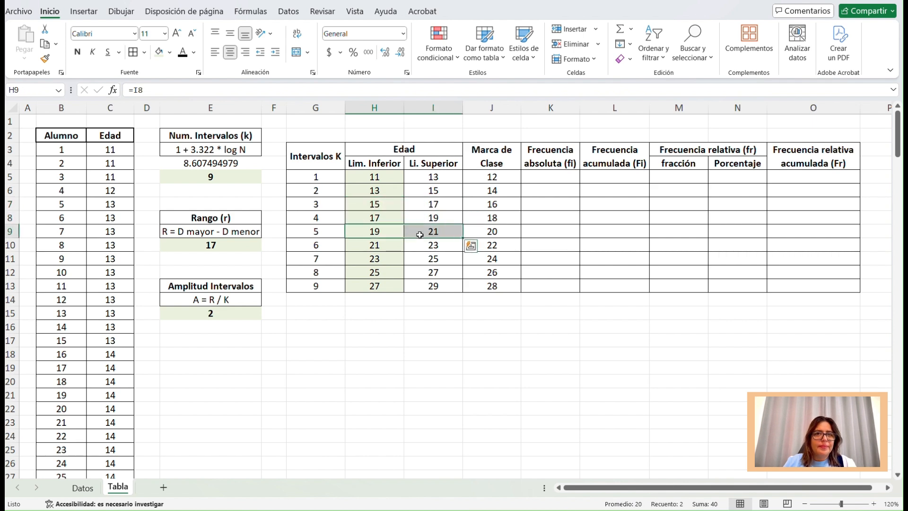
pyautogui.doubleClick(544, 176)
pyautogui.click(538, 227)
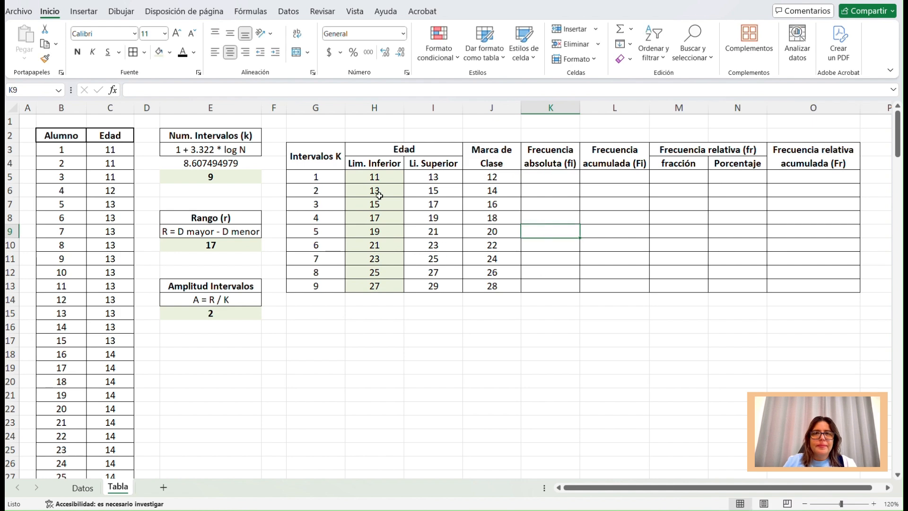
pyautogui.click(542, 176)
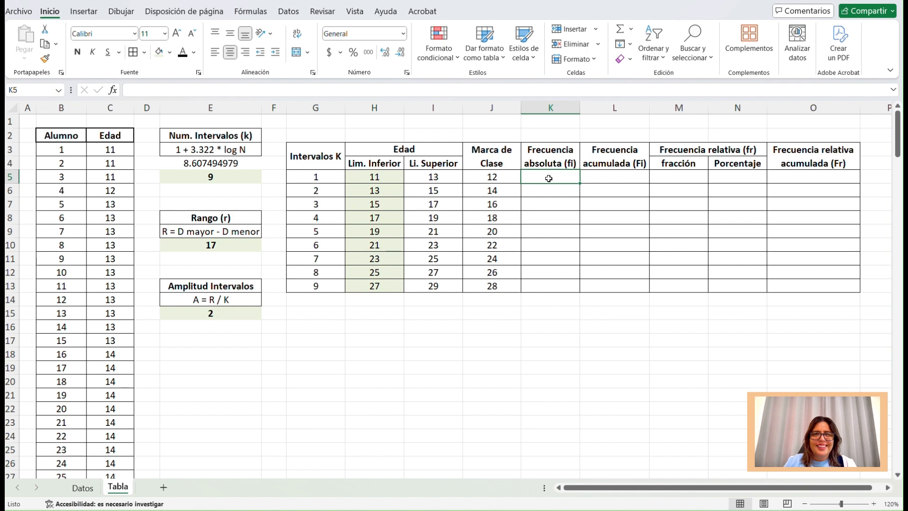
pyautogui.click(393, 179)
pyautogui.click(408, 177)
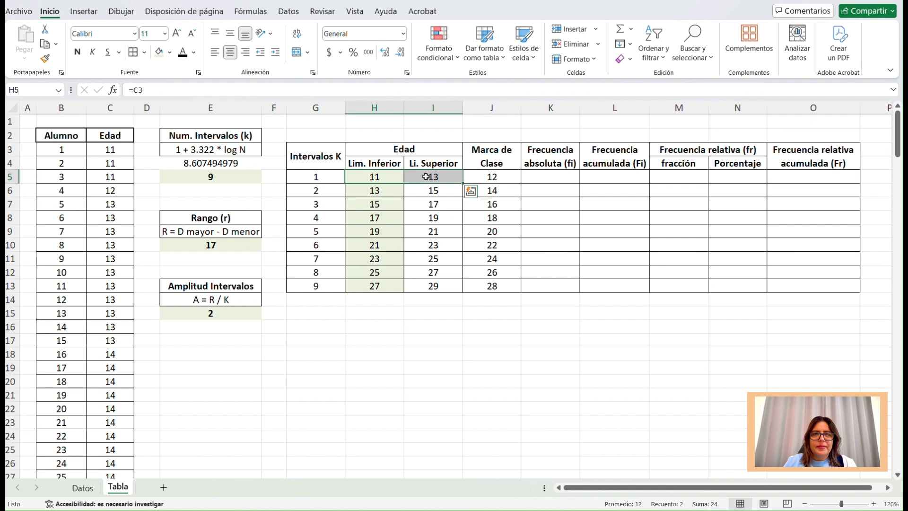
pyautogui.click(381, 193)
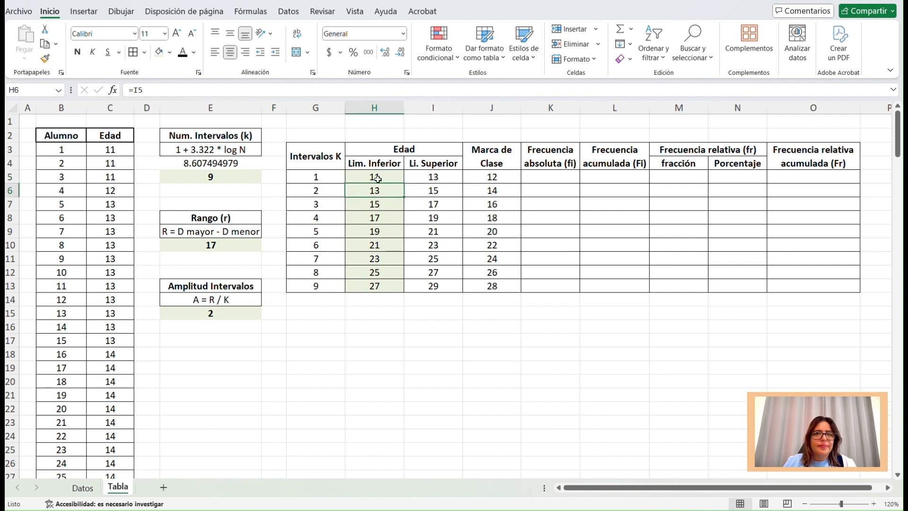
# Shade the ages belonging to the first interval, C3:C6, with a light orange fill.
pyautogui.moveTo(112, 149); pyautogui.dragTo(108, 240)
pyautogui.click(116, 149)
pyautogui.moveTo(116, 150); pyautogui.dragTo(129, 187)
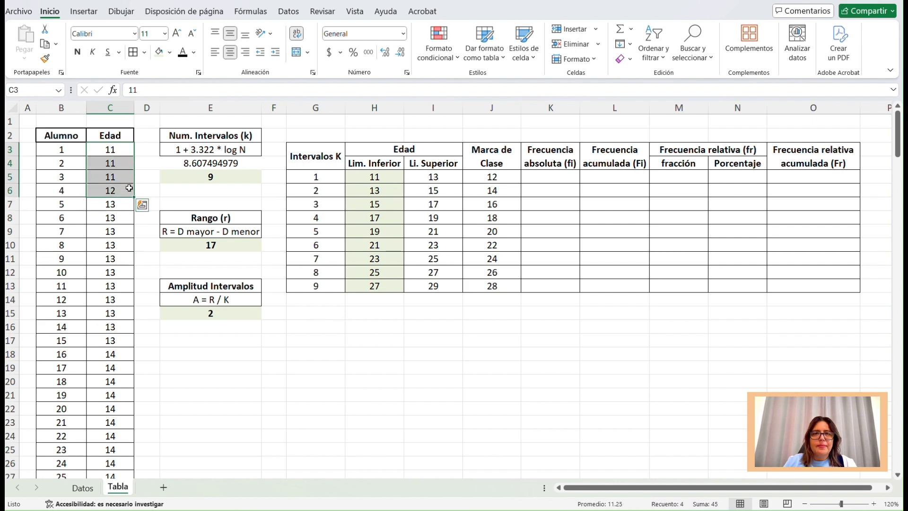
pyautogui.click(169, 52)
pyautogui.click(242, 122)
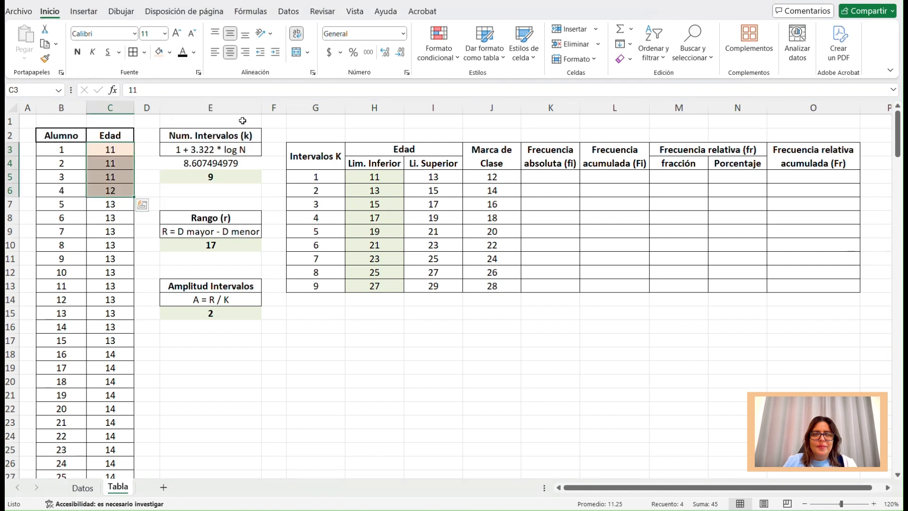
# Enter 4 as the first interval's absolute frequency in K5.
pyautogui.click(558, 178)
pyautogui.write('4')
pyautogui.press('Return')
# Shade the ages 13 and 14 belonging to the second interval, C7:C35, with a light green fill.
pyautogui.click(388, 191)
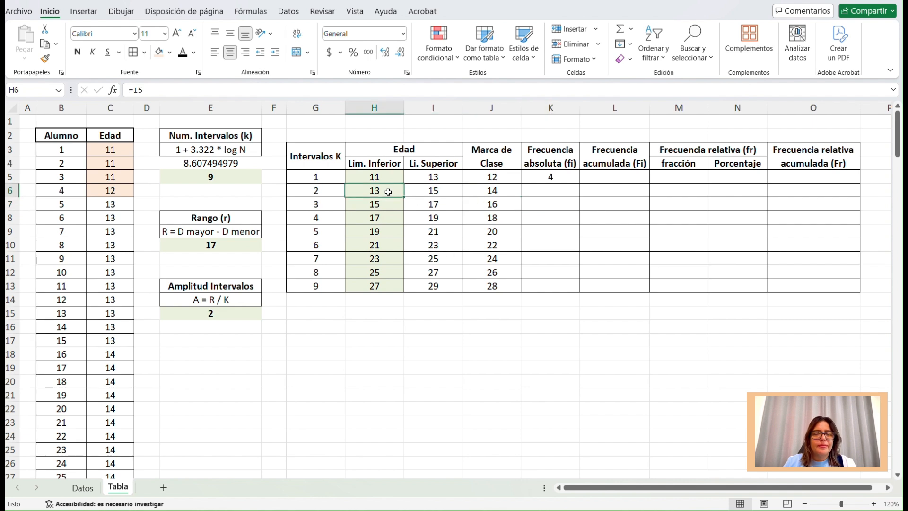
pyautogui.moveTo(388, 191); pyautogui.dragTo(423, 191)
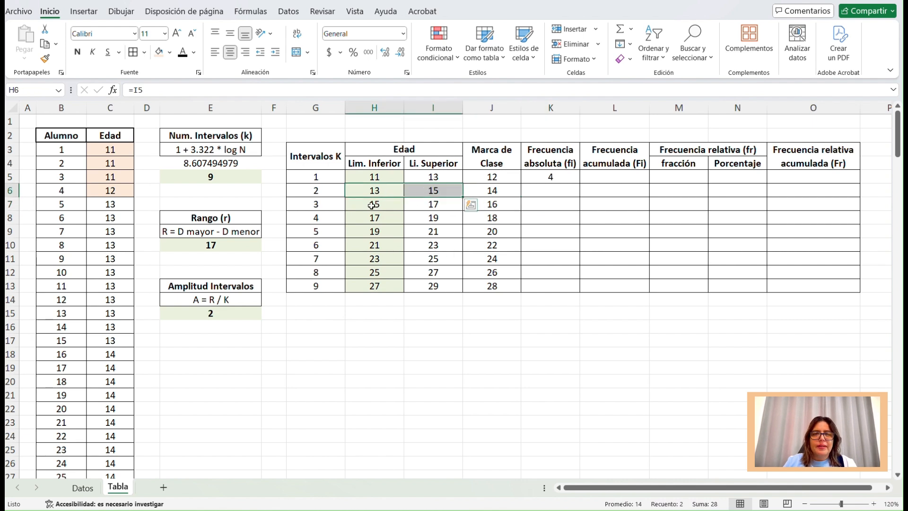
pyautogui.moveTo(121, 207); pyautogui.dragTo(120, 370)
pyautogui.click(169, 52)
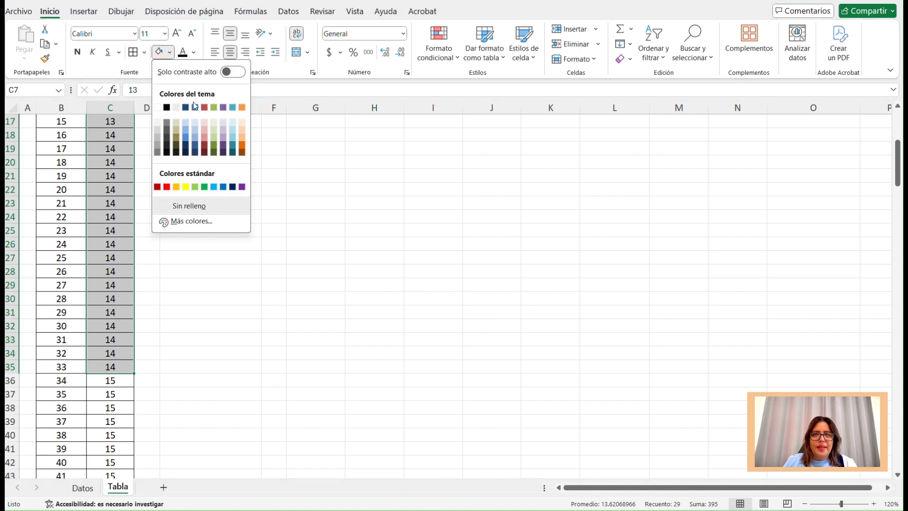
pyautogui.click(213, 123)
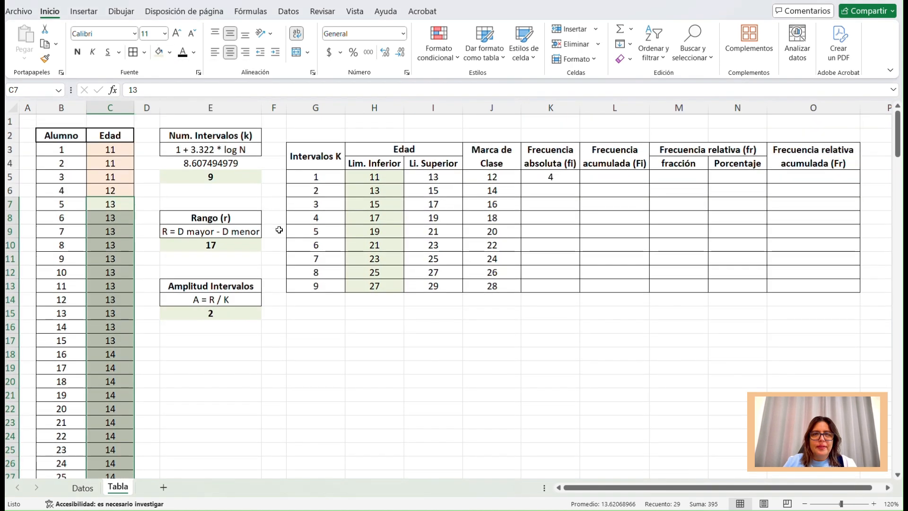
# Enter 29 as the second interval's absolute frequency in K6.
pyautogui.click(558, 187)
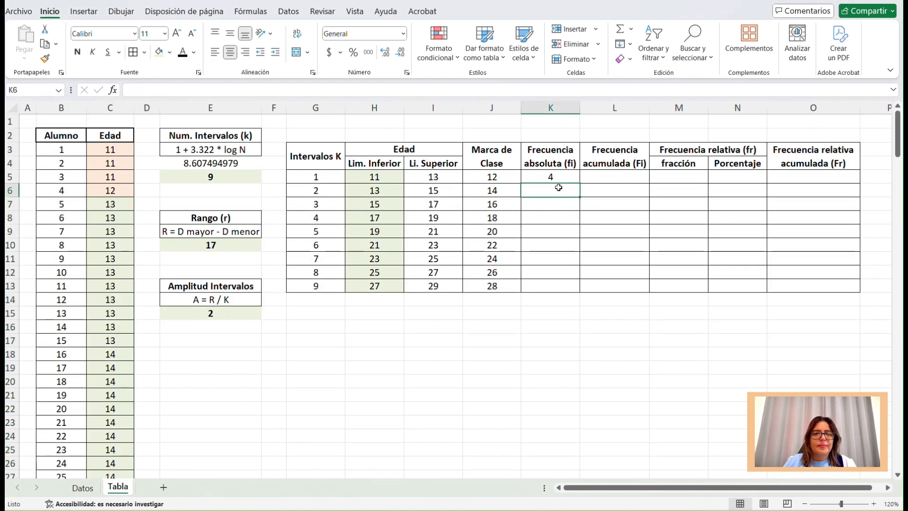
pyautogui.write('2')
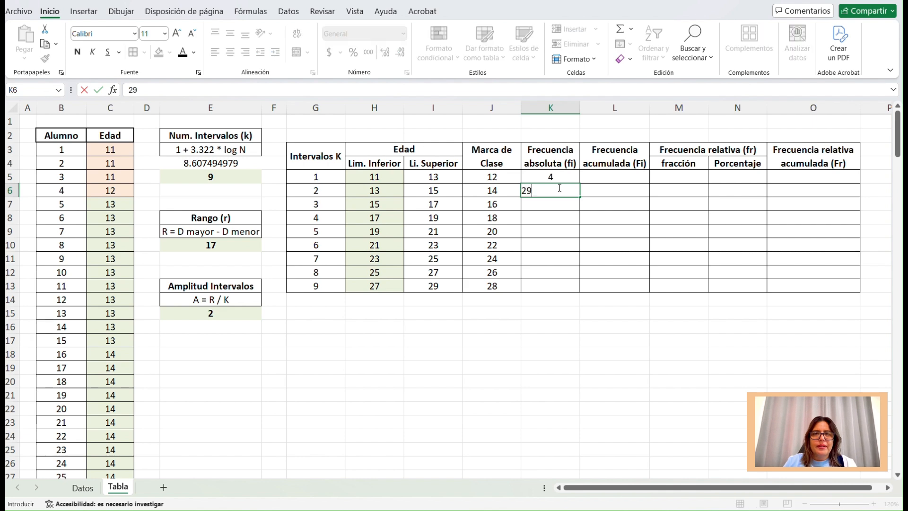
pyautogui.write('9')
pyautogui.click(554, 207)
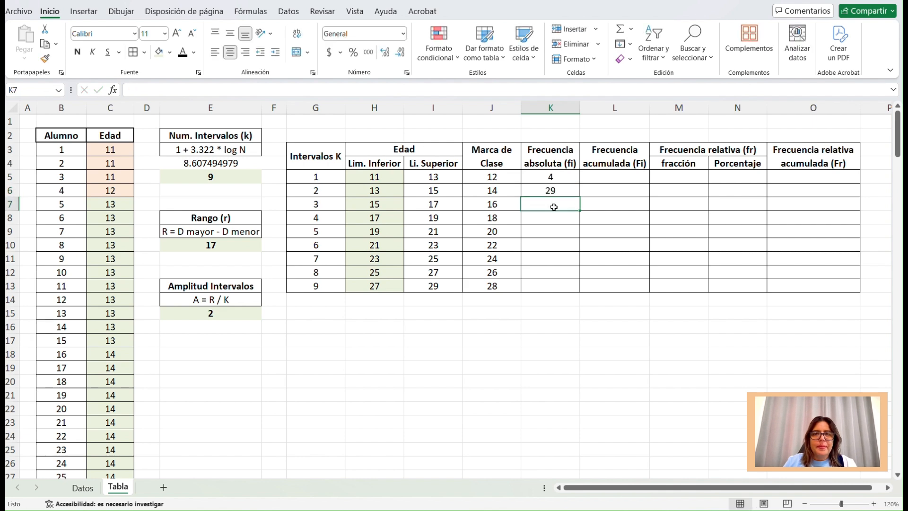
# Shade the ages 15 and 16 belonging to the third interval, C36:C97, with a light purple fill.
pyautogui.moveTo(396, 204); pyautogui.dragTo(416, 206)
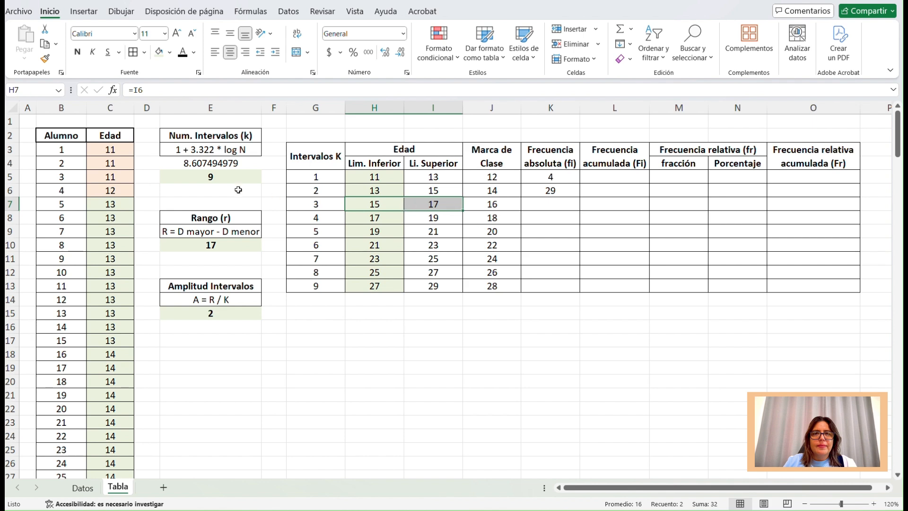
pyautogui.scroll(-8, 160, 189)
pyautogui.scroll(-3, 159, 198)
pyautogui.moveTo(120, 147); pyautogui.dragTo(124, 342)
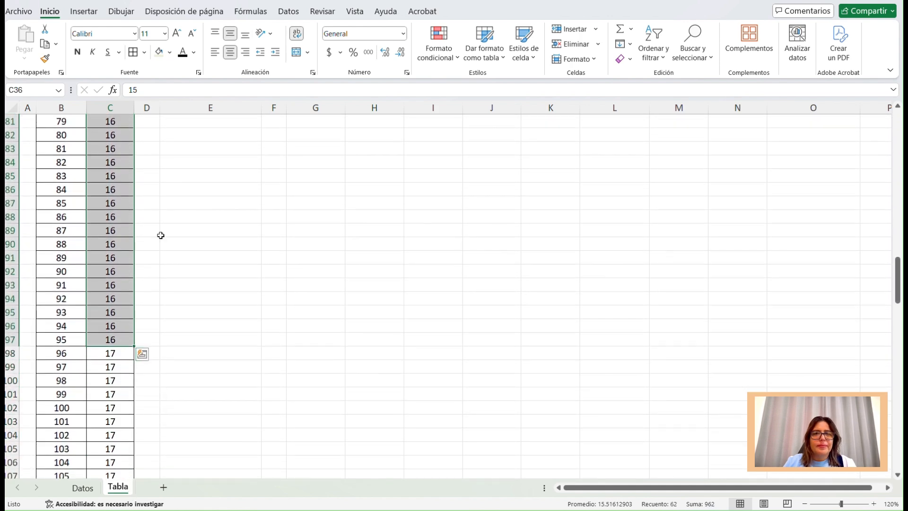
pyautogui.click(169, 52)
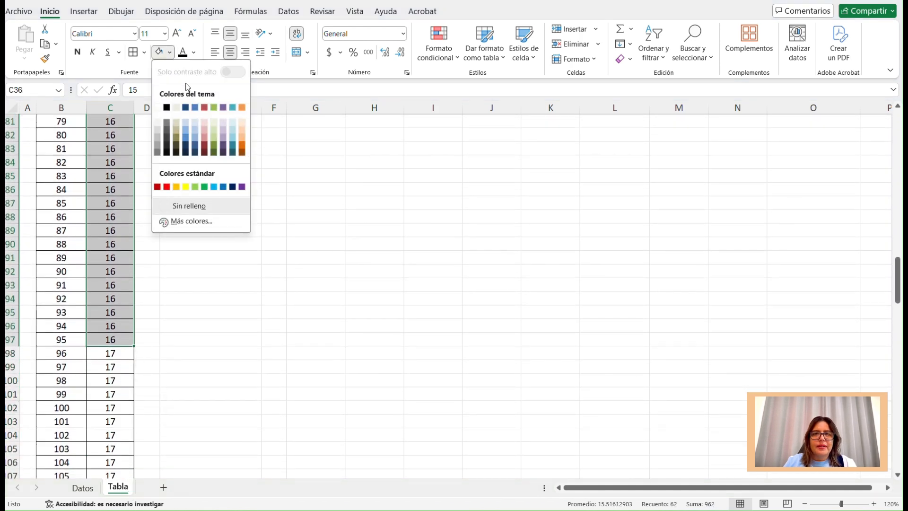
pyautogui.click(214, 123)
# Enter 62 as the third interval's absolute frequency in K7.
pyautogui.scroll(19, 219, 118)
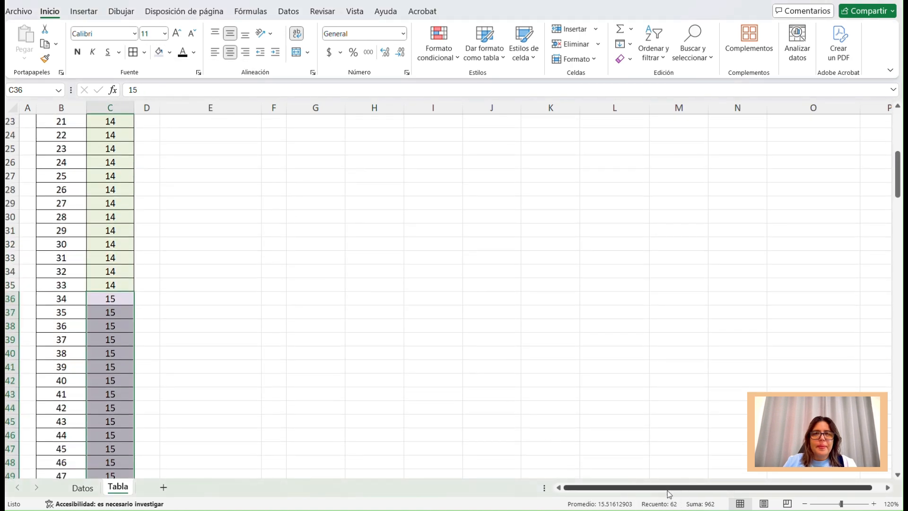
pyautogui.scroll(7, 593, 345)
pyautogui.click(559, 202)
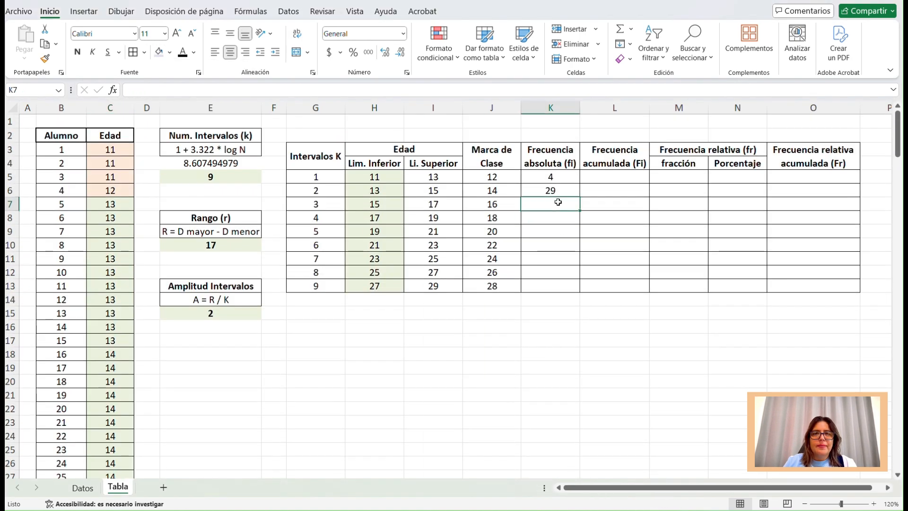
pyautogui.write('62')
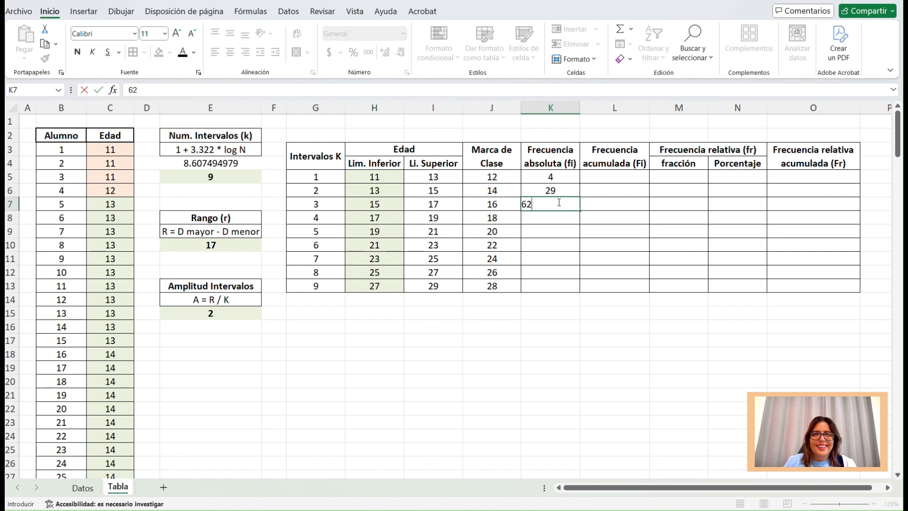
pyautogui.press('Return')
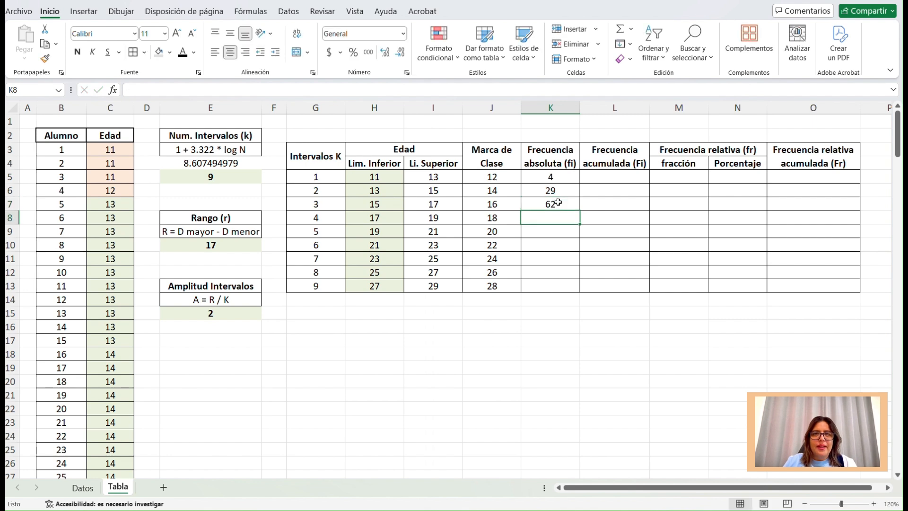
# Enter the absolute frequencies 49, 16, 11, 12, 8 and 4 for intervals 4 to 9 in K8:K13.
pyautogui.write('49')
pyautogui.press('Return')
pyautogui.write('16')
pyautogui.press('Return')
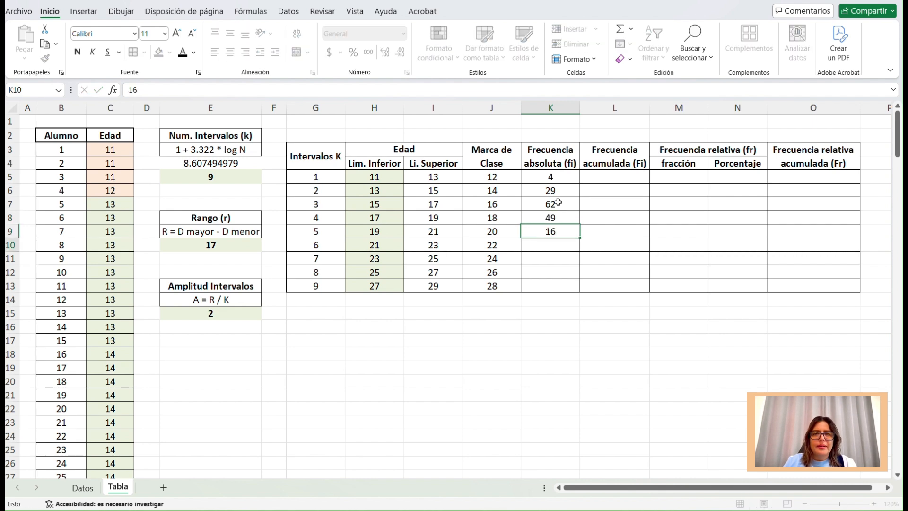
pyautogui.write('11')
pyautogui.press('Return')
pyautogui.write('12')
pyautogui.press('Return')
pyautogui.write('8')
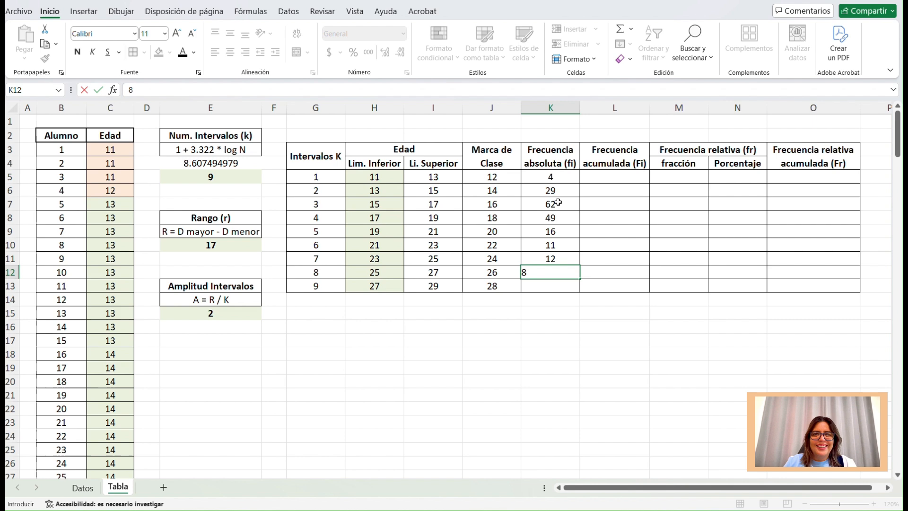
pyautogui.press('Return')
pyautogui.write('4')
pyautogui.press('Return')
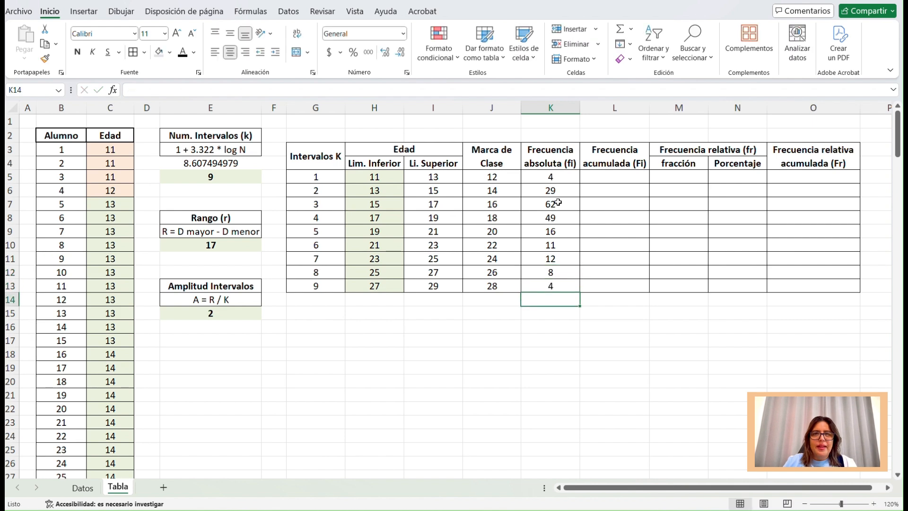
# Total the absolute frequencies K5:K13 in K14 and format the total in bold red.
pyautogui.moveTo(565, 178); pyautogui.dragTo(566, 286)
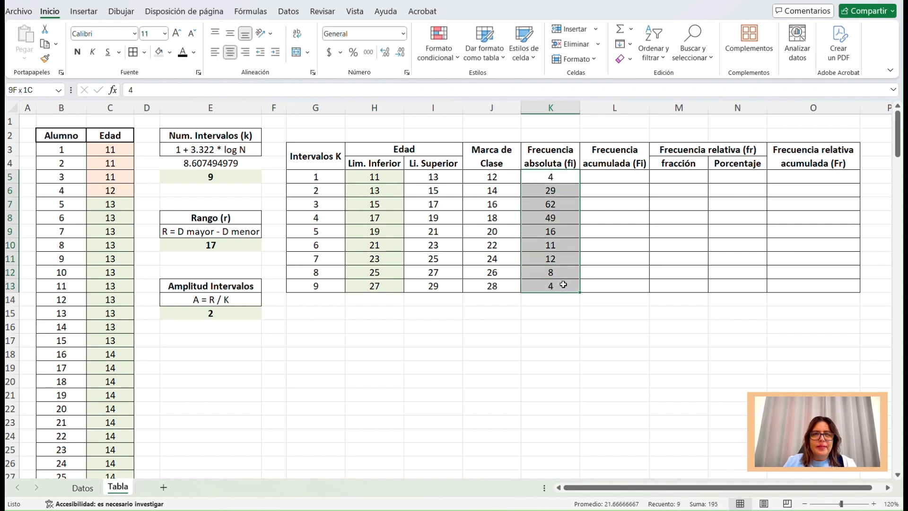
pyautogui.click(620, 32)
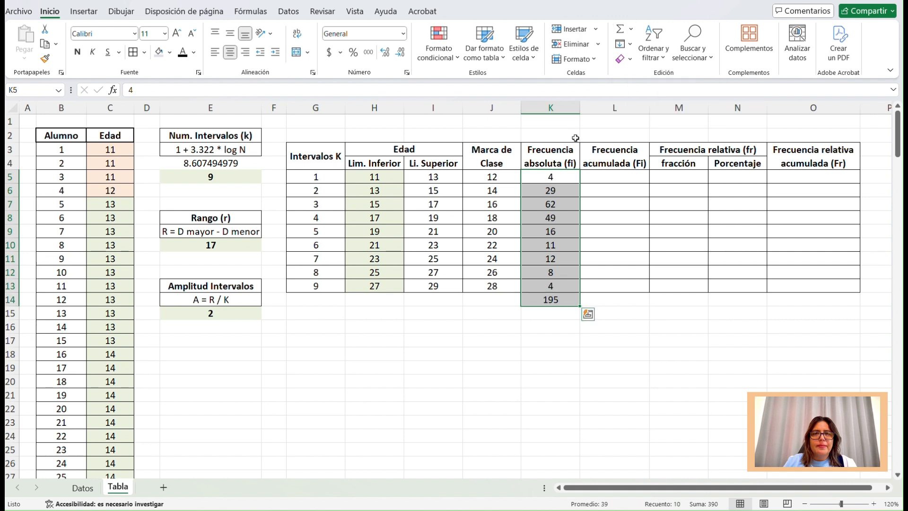
pyautogui.click(546, 299)
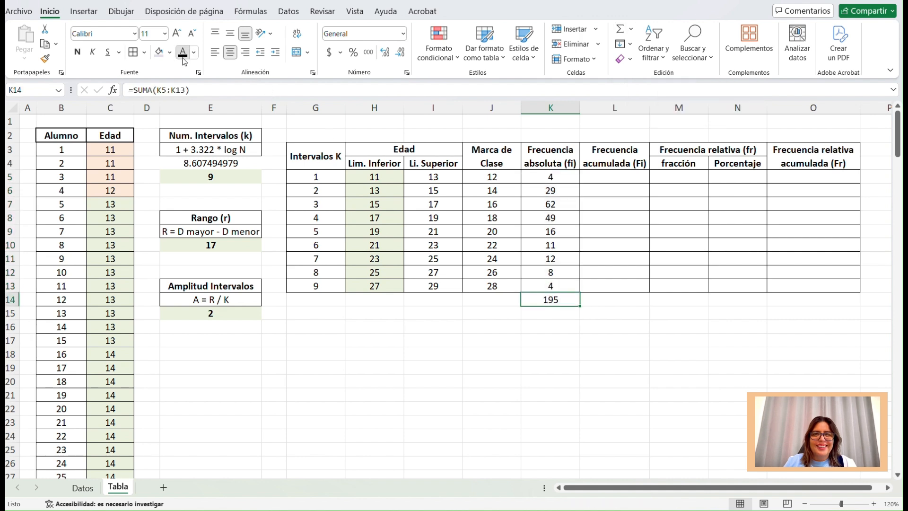
pyautogui.click(77, 53)
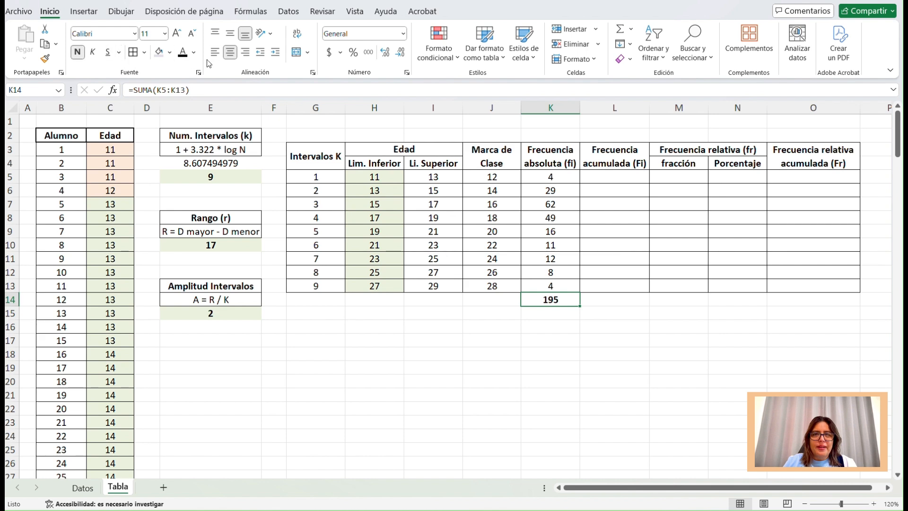
pyautogui.click(193, 52)
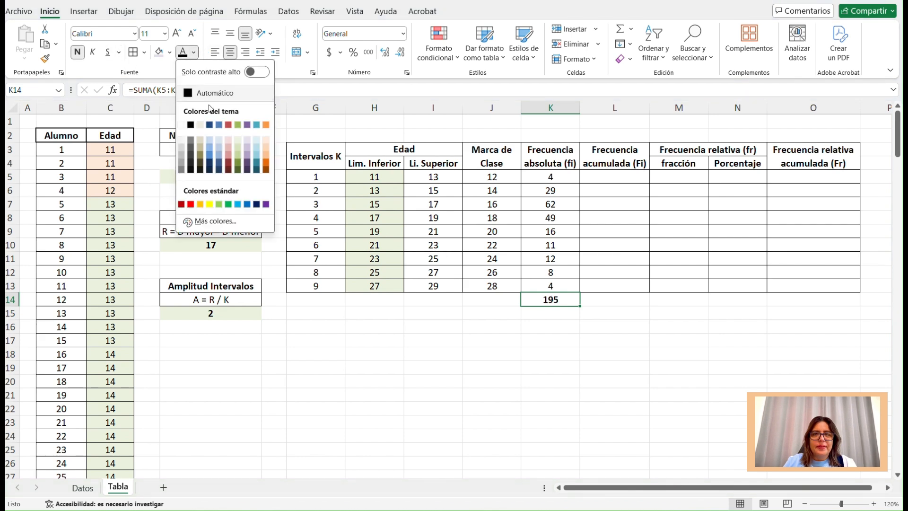
pyautogui.click(191, 205)
# Enter =K5 in L5 as the first interval's cumulative frequency.
pyautogui.click(624, 177)
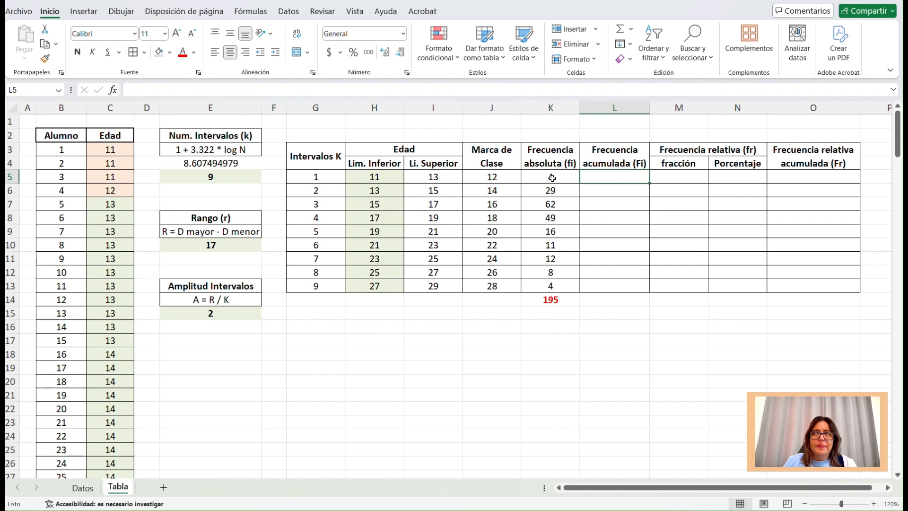
pyautogui.moveTo(552, 177); pyautogui.dragTo(549, 286)
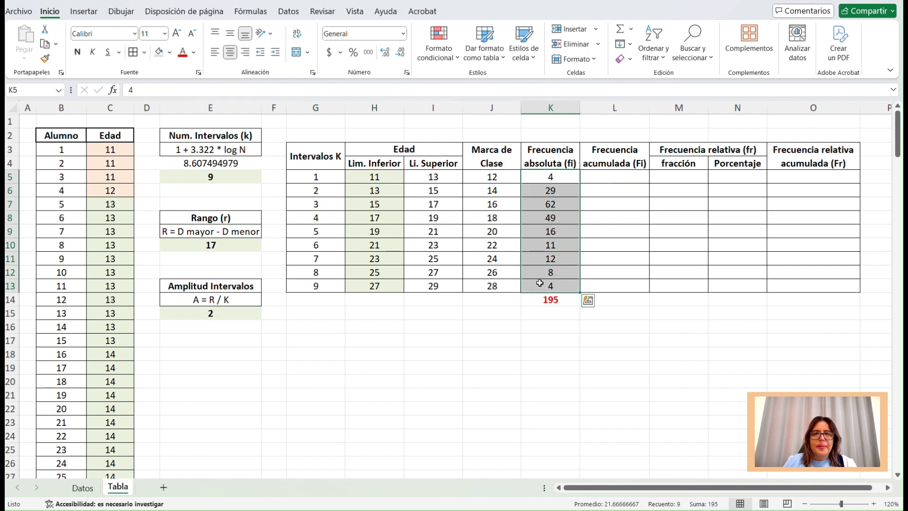
pyautogui.click(621, 177)
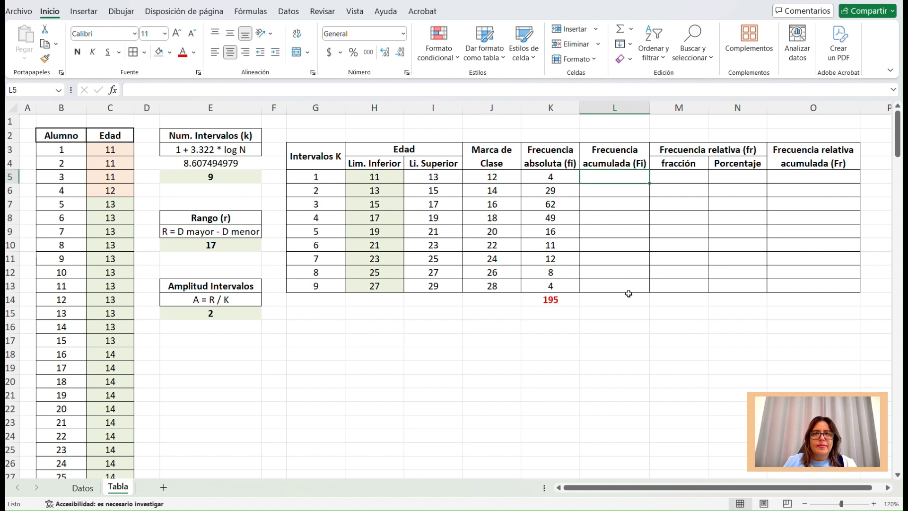
pyautogui.write('=')
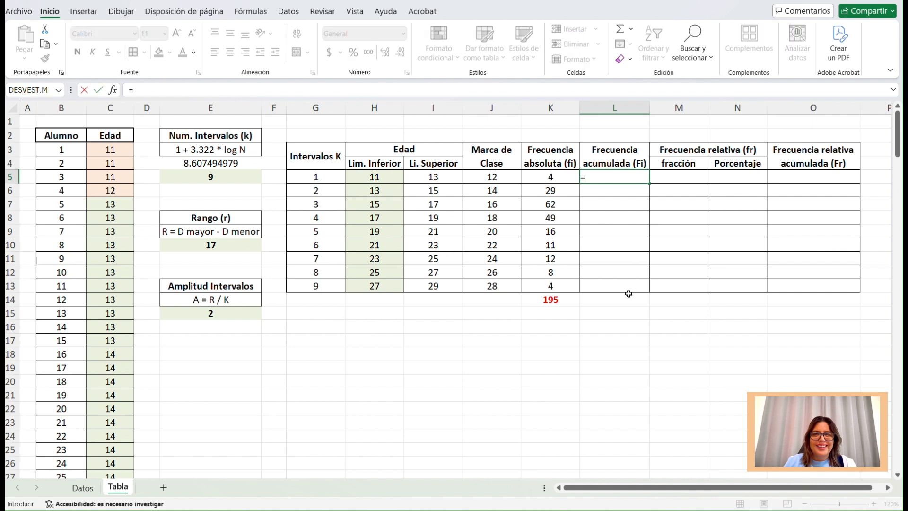
pyautogui.click(553, 176)
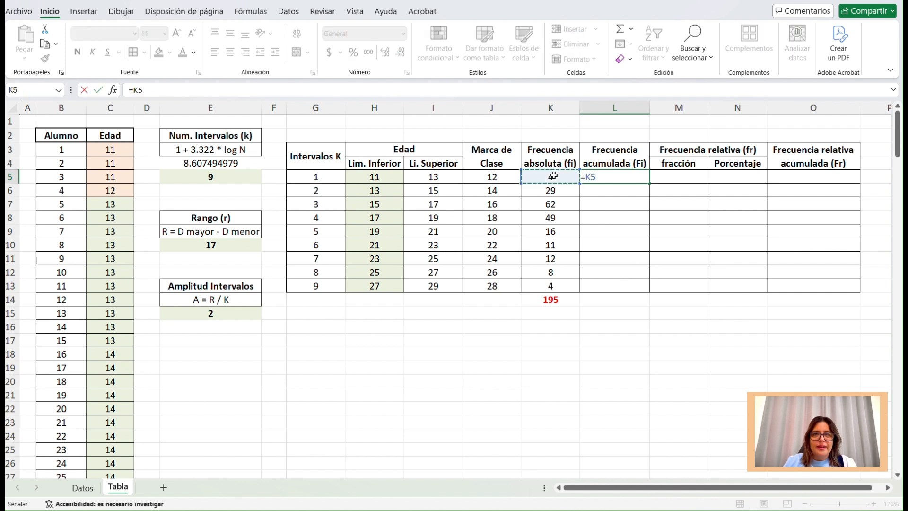
pyautogui.press('Return')
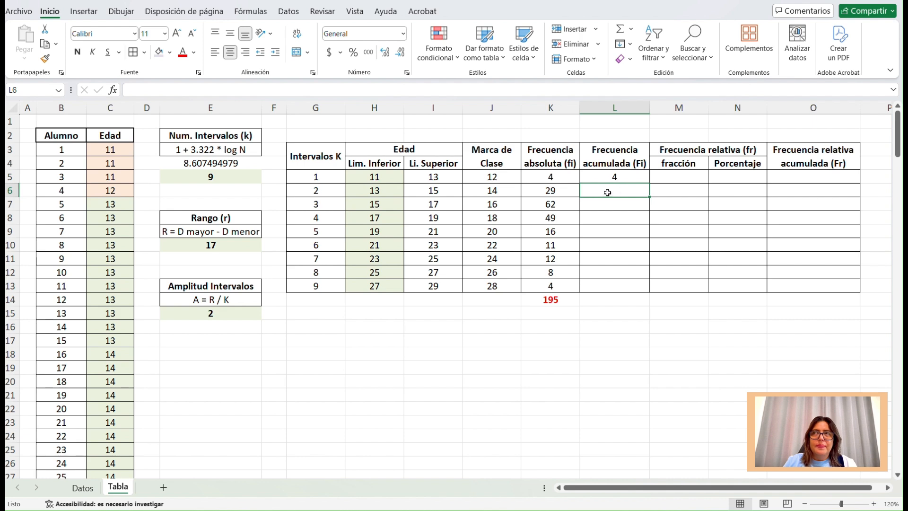
# Enter =L5+K6 in L6 as the second interval's cumulative frequency.
pyautogui.click(616, 175)
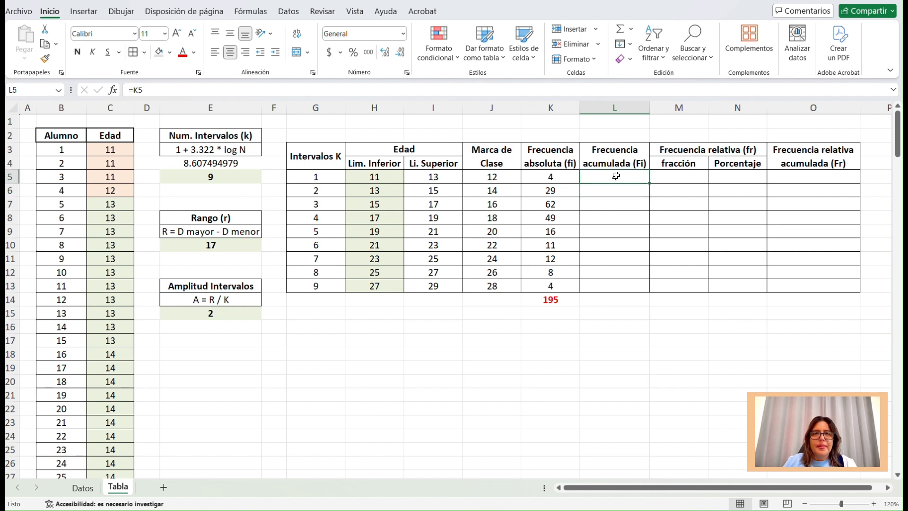
pyautogui.click(553, 190)
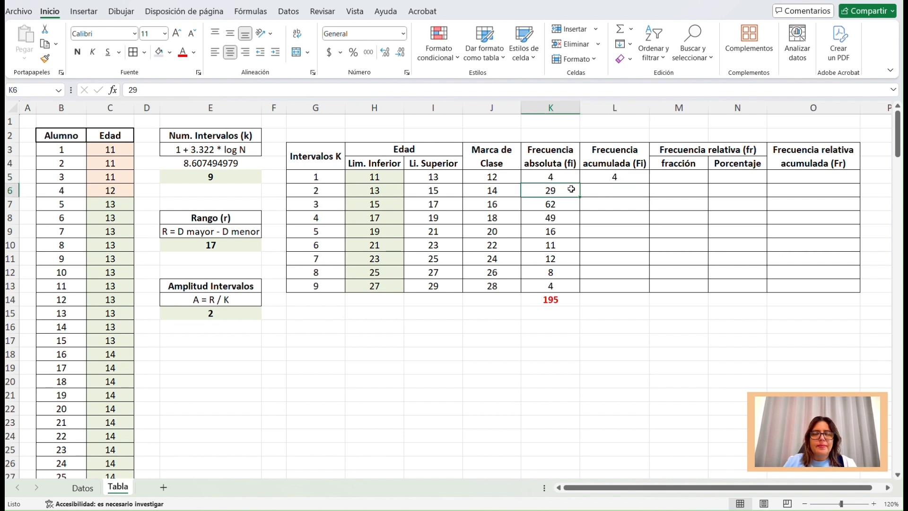
pyautogui.click(611, 192)
pyautogui.write('=')
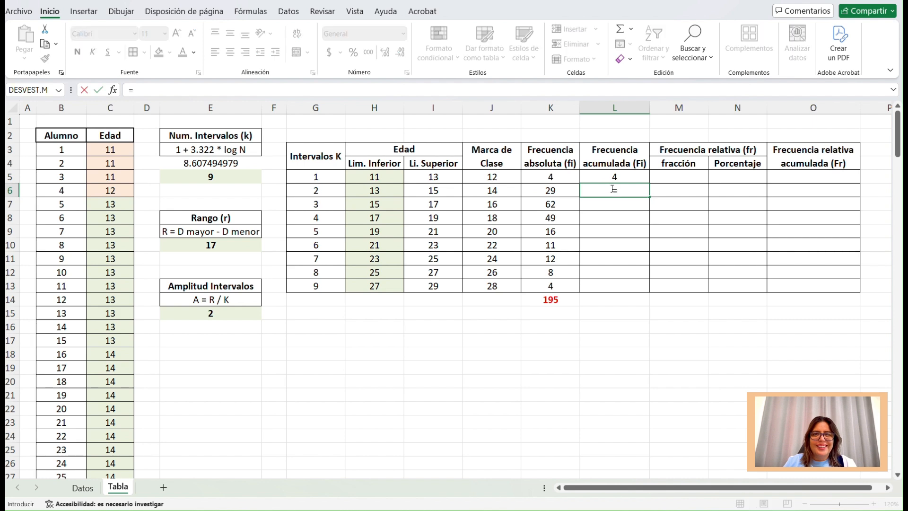
pyautogui.click(612, 177)
pyautogui.write('+')
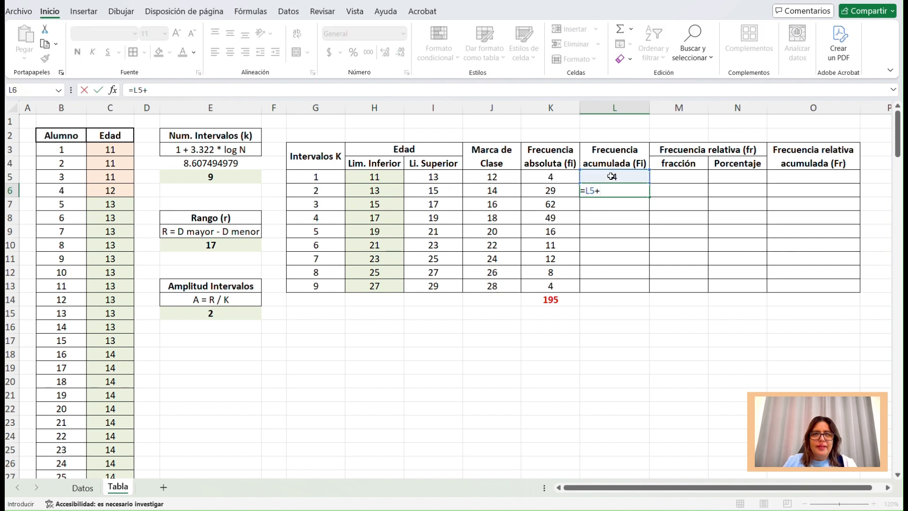
pyautogui.click(560, 192)
pyautogui.press('Return')
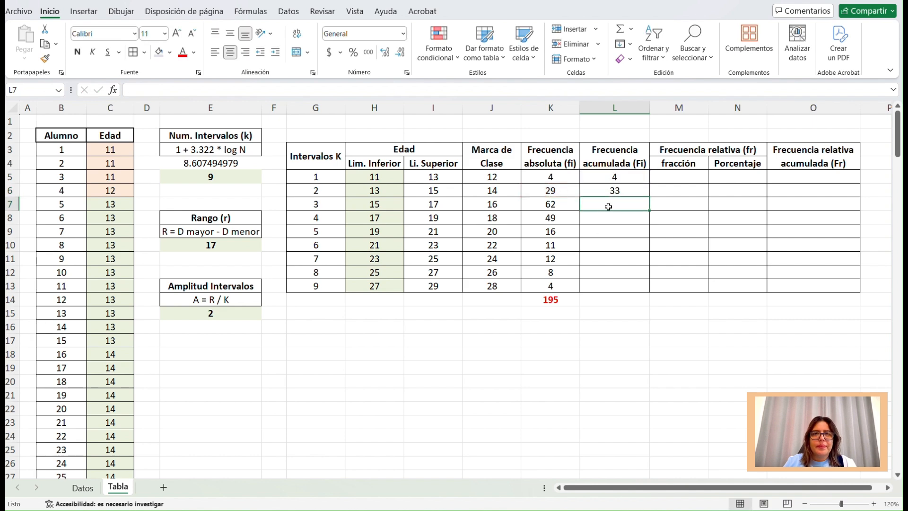
# Enter =L6+K7 in L7 and fill the cumulative frequency formula down through L13.
pyautogui.write('=')
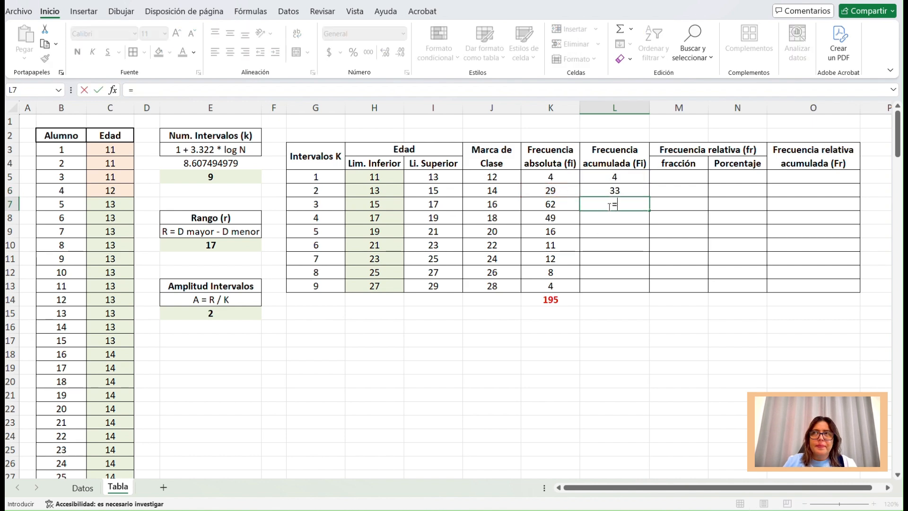
pyautogui.click(636, 191)
pyautogui.write('+')
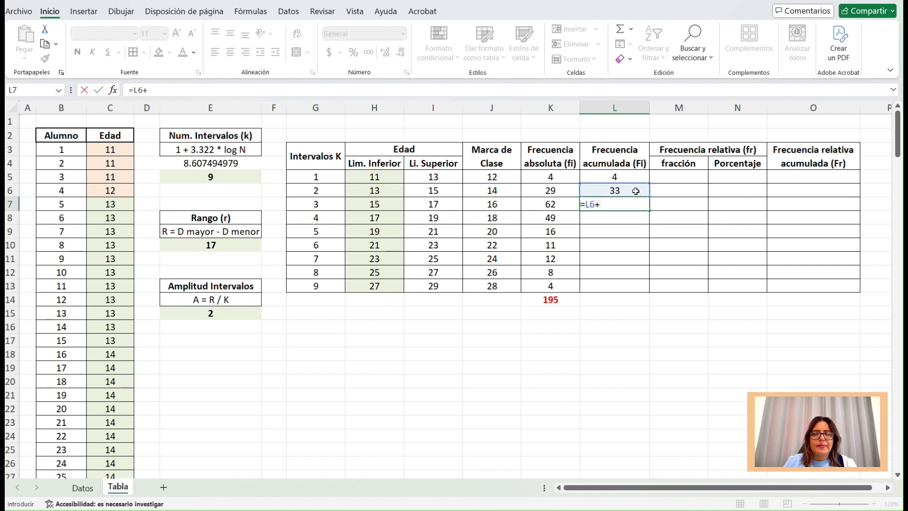
pyautogui.click(548, 205)
pyautogui.press('Return')
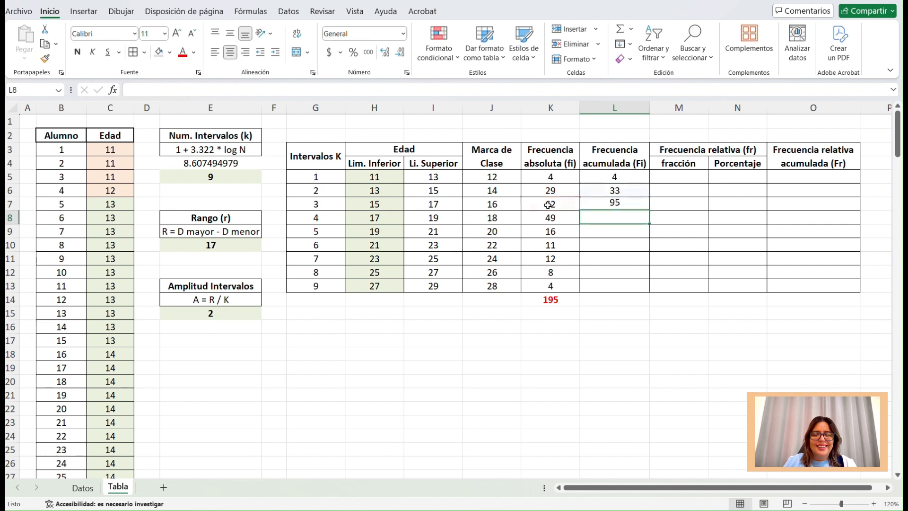
pyautogui.click(631, 203)
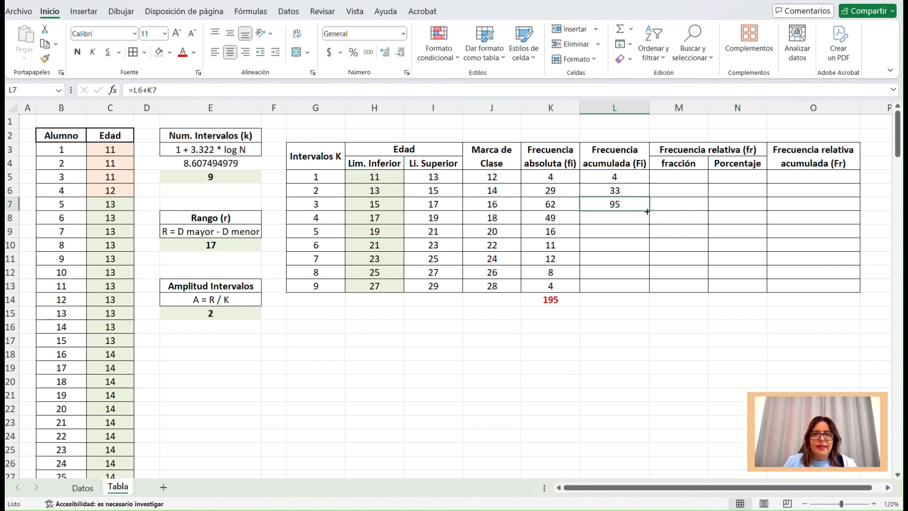
pyautogui.moveTo(651, 211); pyautogui.dragTo(648, 291)
# Format the last cumulative frequency, L13, in bold red.
pyautogui.click(628, 288)
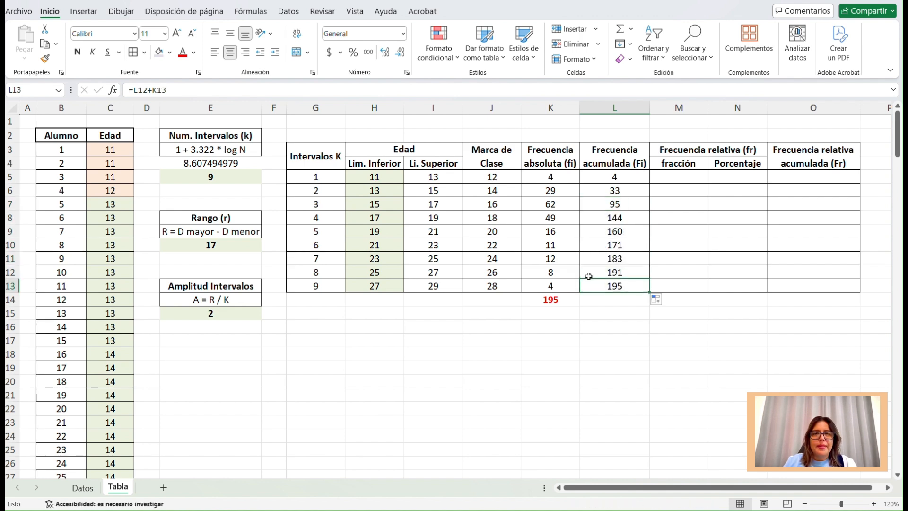
pyautogui.click(182, 53)
pyautogui.click(78, 53)
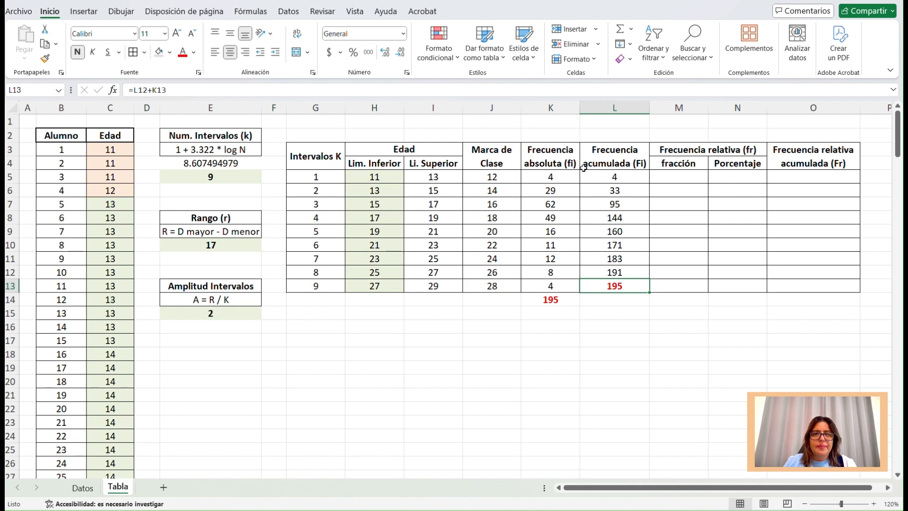
# Enter =K5/195 in M5 as the first interval's relative frequency fraction and fill the formula down through M13.
pyautogui.moveTo(558, 175); pyautogui.dragTo(555, 286)
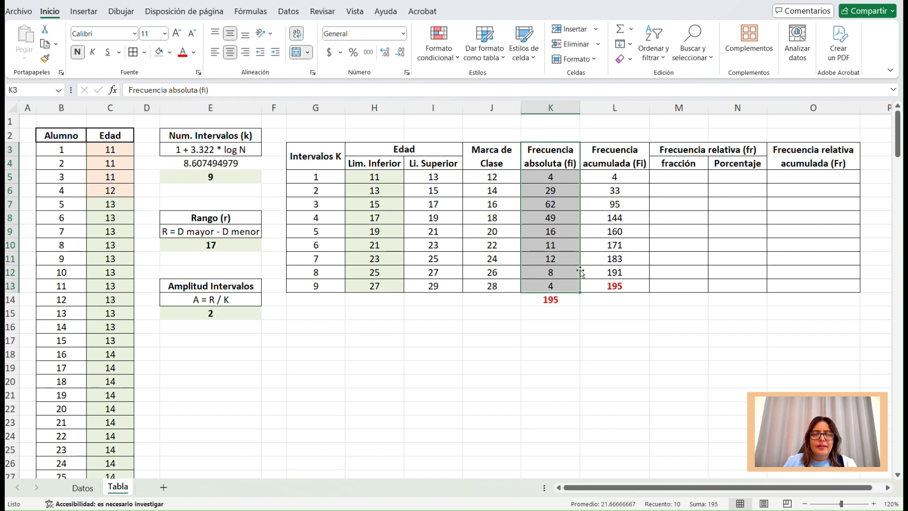
pyautogui.click(685, 176)
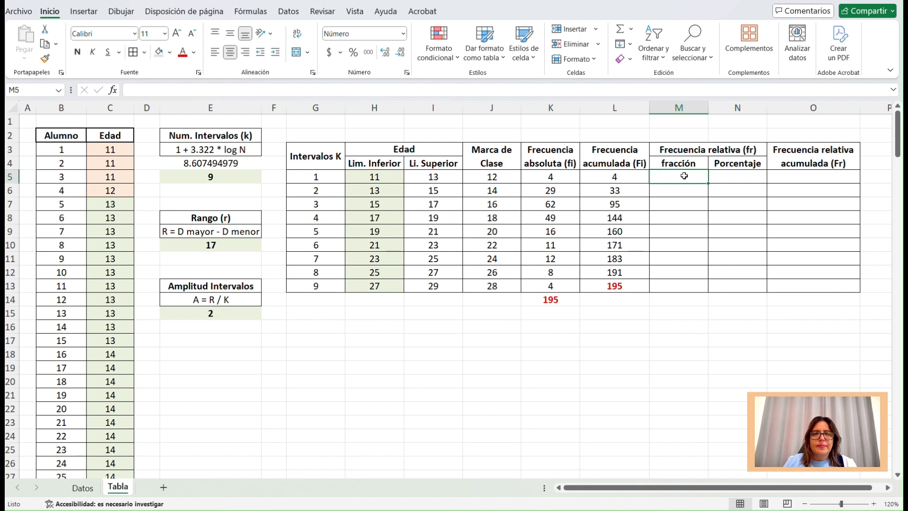
pyautogui.click(548, 177)
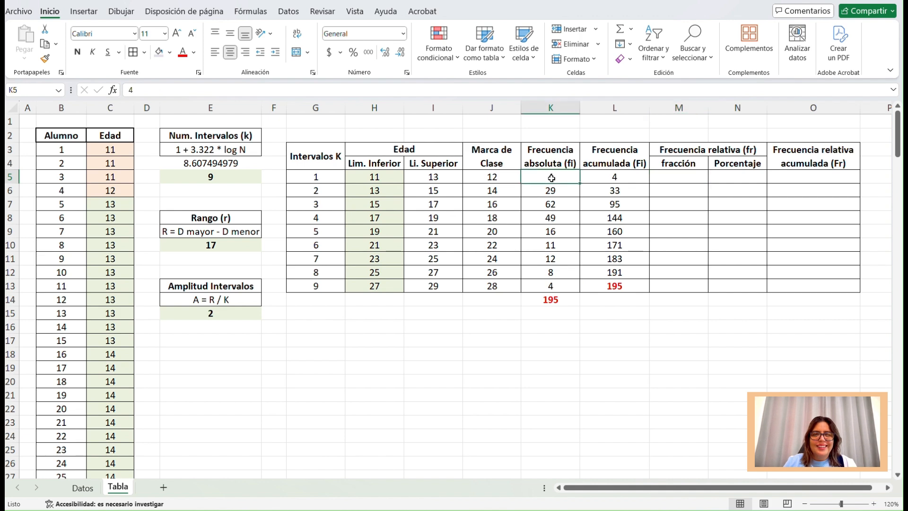
pyautogui.click(687, 177)
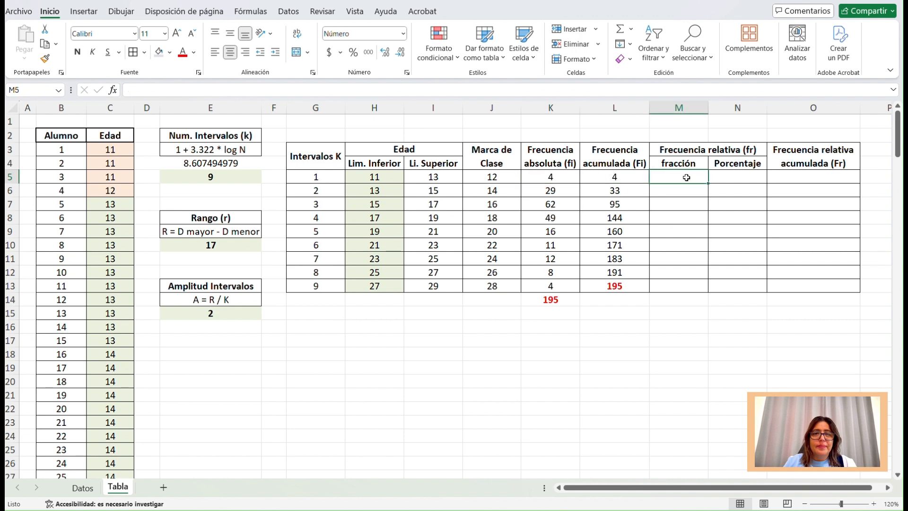
pyautogui.write('=')
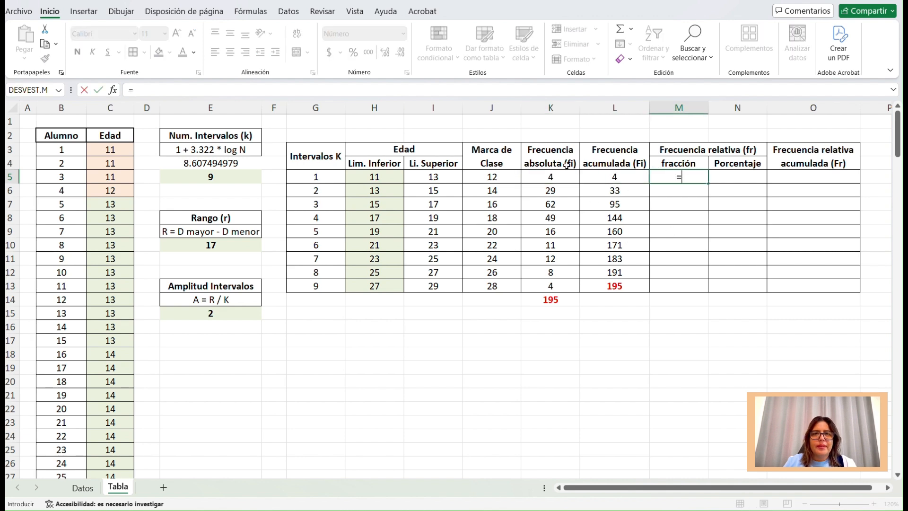
pyautogui.click(560, 176)
pyautogui.write('/')
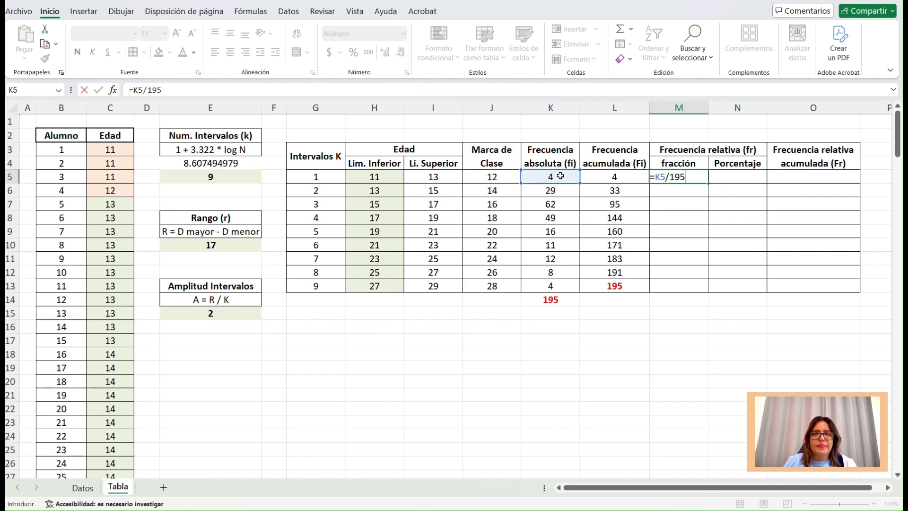
pyautogui.write('195')
pyautogui.press('Return')
pyautogui.click(691, 179)
pyautogui.moveTo(704, 185); pyautogui.dragTo(708, 289)
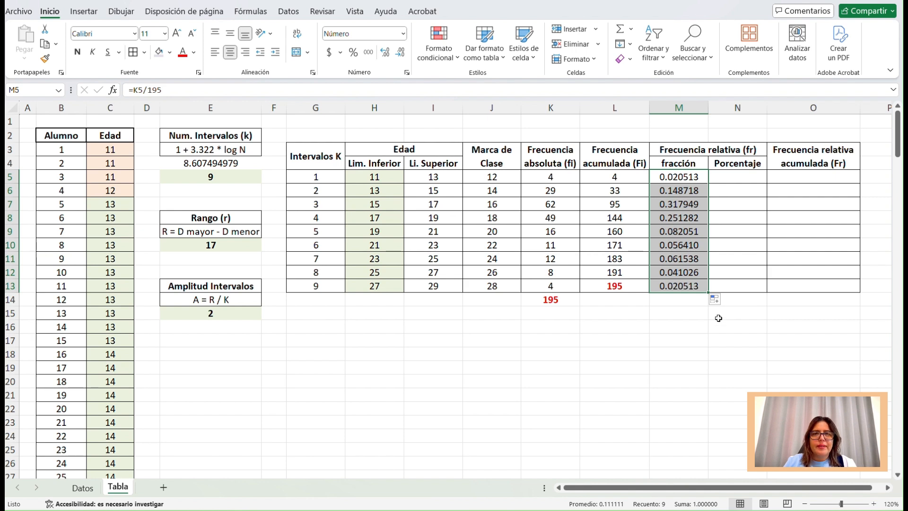
# Total the relative frequency fractions M5:M13 in M14 and format the total in bold red.
pyautogui.moveTo(680, 174); pyautogui.dragTo(679, 286)
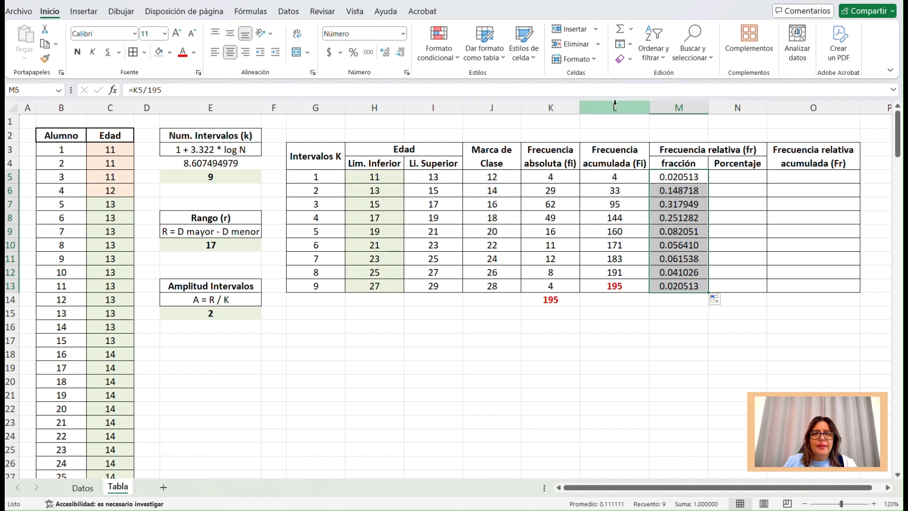
pyautogui.click(621, 32)
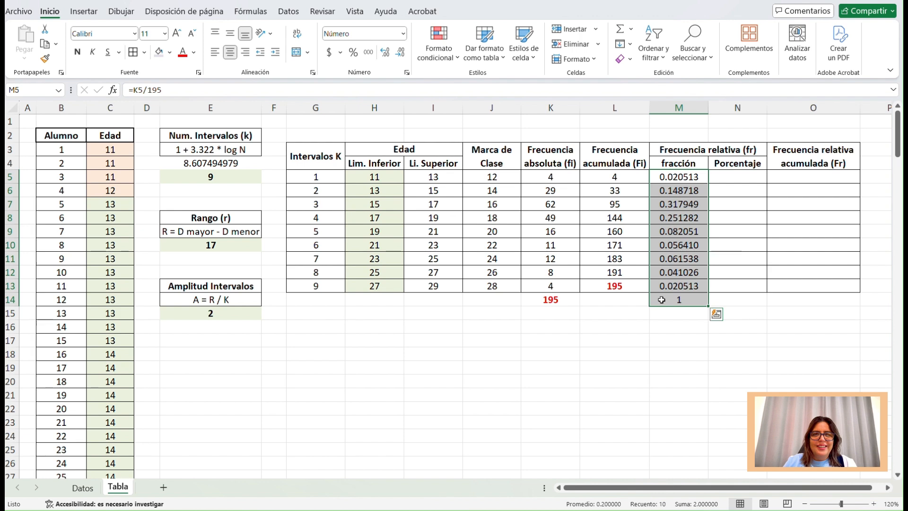
pyautogui.click(662, 300)
pyautogui.click(182, 52)
pyautogui.click(77, 52)
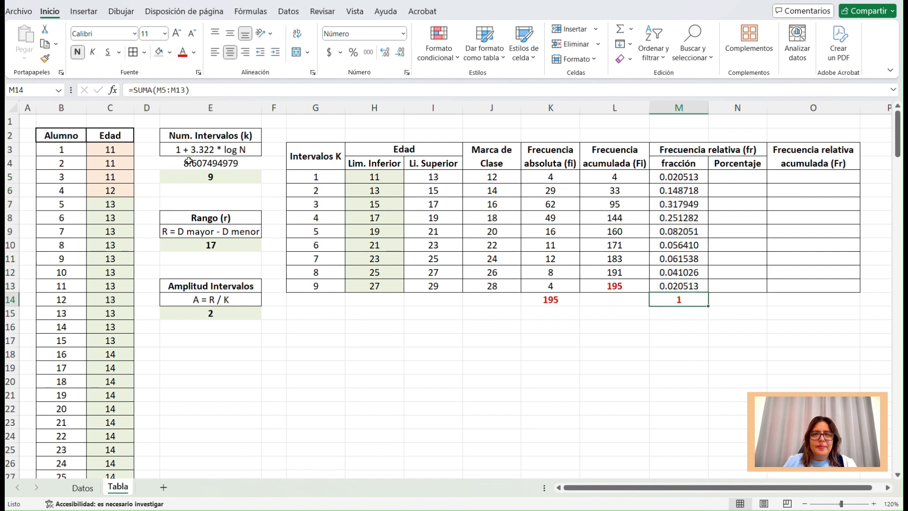
# Enter =(K5/195)*100 in N5 as the first interval's percentage and fill the formula down through N13.
pyautogui.click(729, 180)
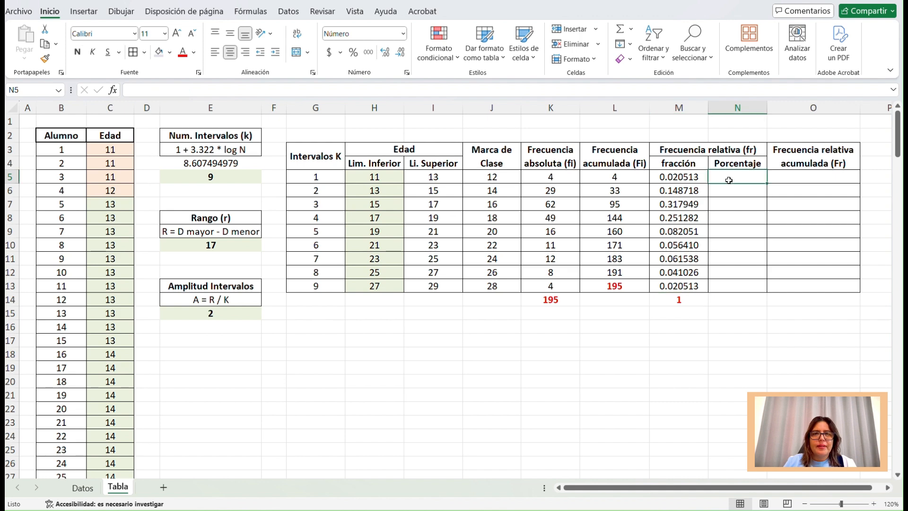
pyautogui.write('=(')
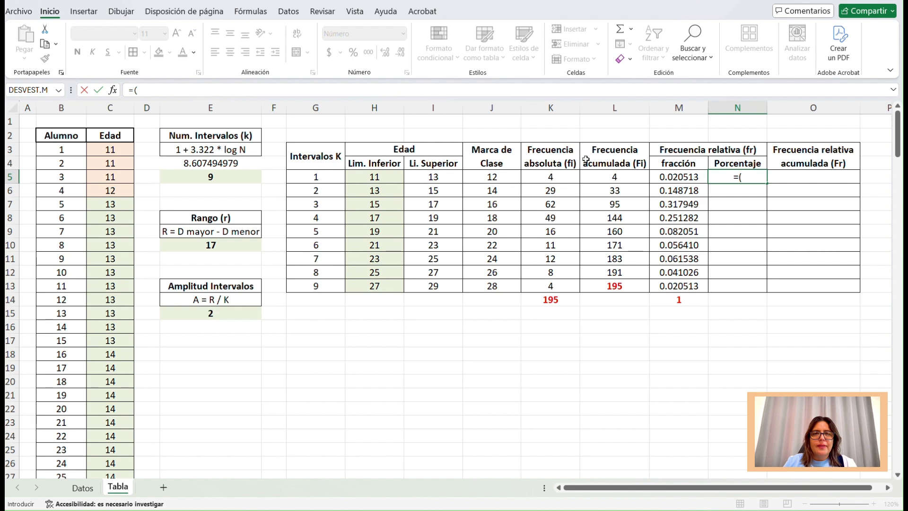
pyautogui.click(567, 177)
pyautogui.write('/')
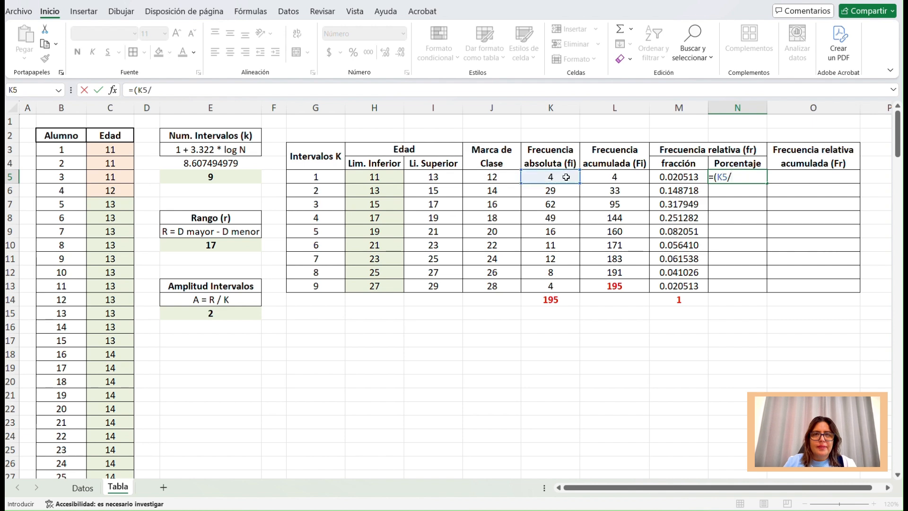
pyautogui.write('195)')
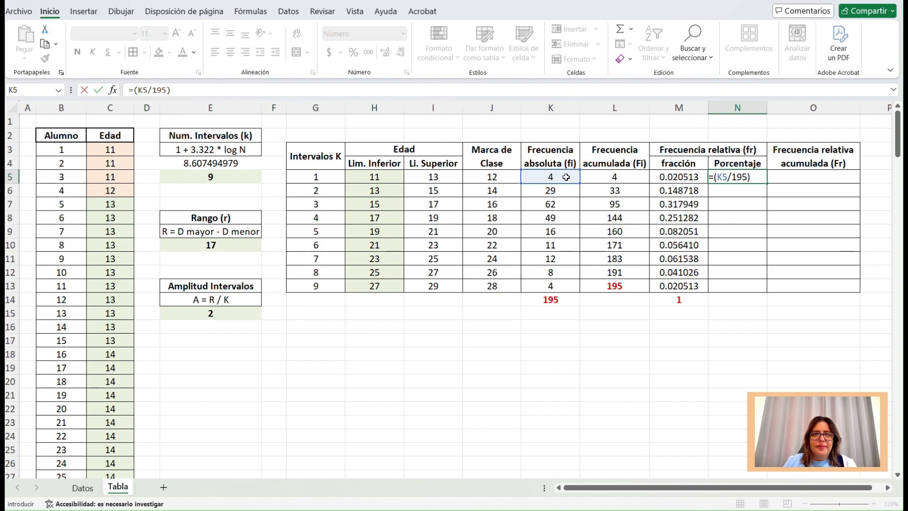
pyautogui.write('*100')
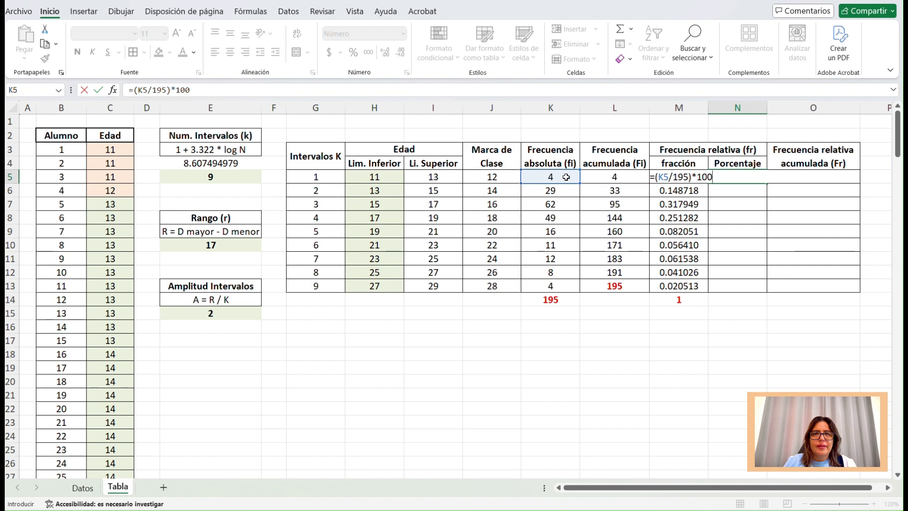
pyautogui.press('Return')
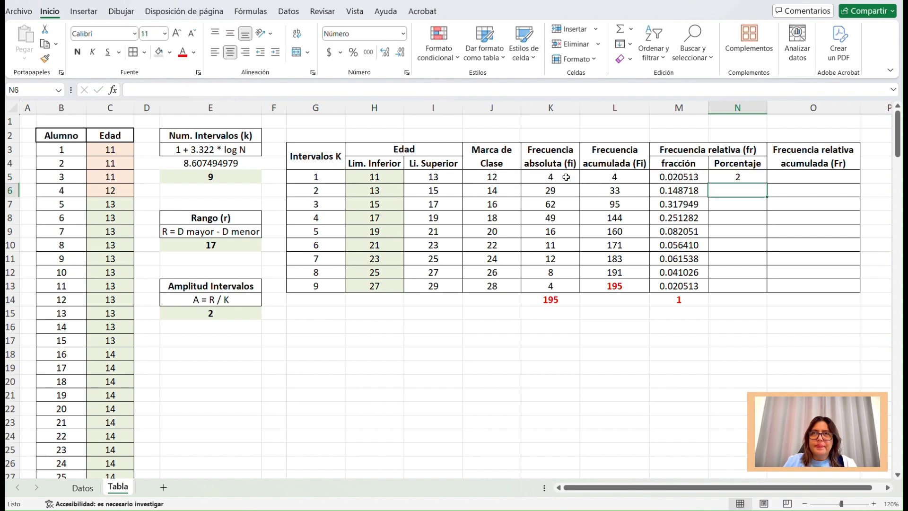
pyautogui.click(756, 178)
pyautogui.moveTo(767, 183); pyautogui.dragTo(769, 286)
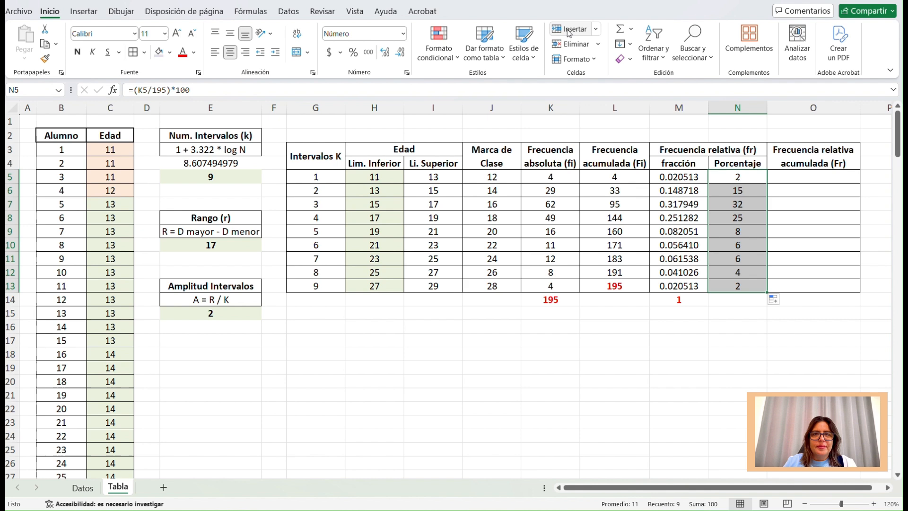
# Total the percentages N5:N13 in N14 and format the total in bold red.
pyautogui.click(620, 30)
pyautogui.click(737, 300)
pyautogui.click(183, 52)
pyautogui.click(77, 52)
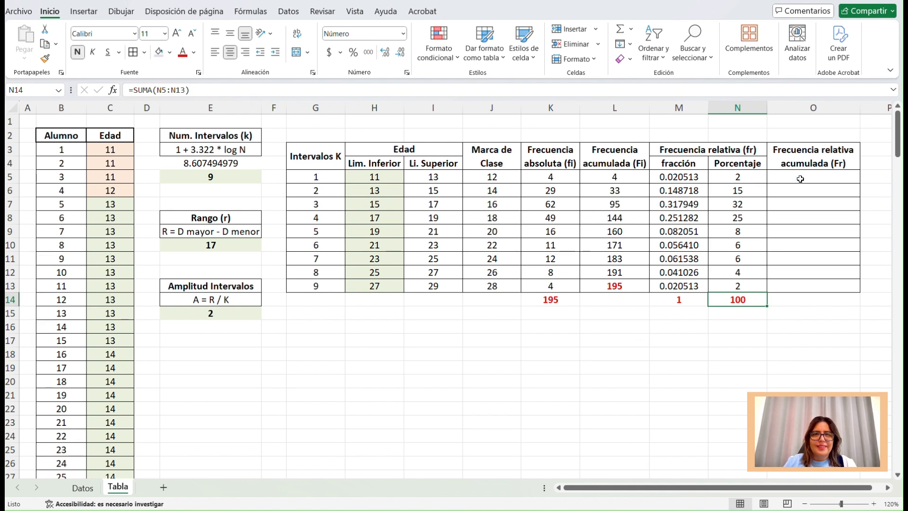
# Enter =M5 in O5 as the first interval's cumulative relative frequency.
pyautogui.moveTo(673, 177); pyautogui.dragTo(676, 286)
pyautogui.click(746, 174)
pyautogui.moveTo(746, 174); pyautogui.dragTo(746, 286)
pyautogui.moveTo(690, 174); pyautogui.dragTo(681, 288)
pyautogui.click(794, 175)
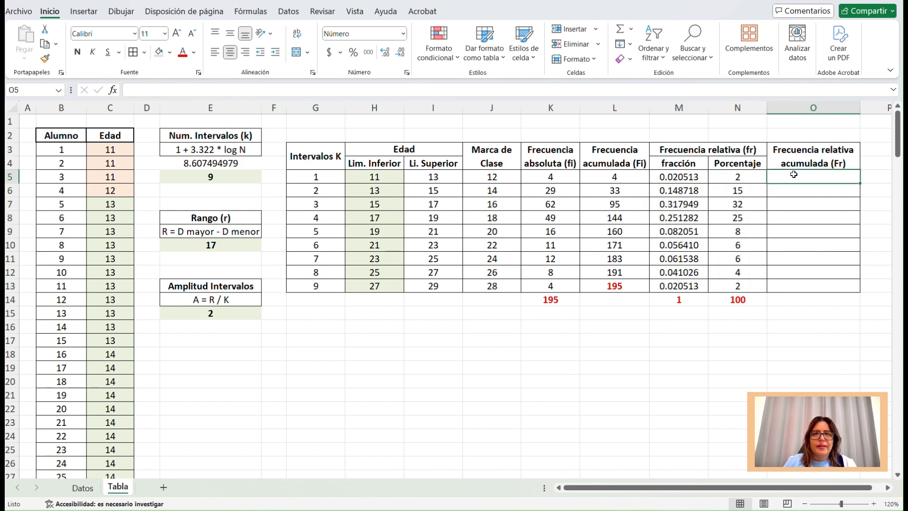
pyautogui.write('=')
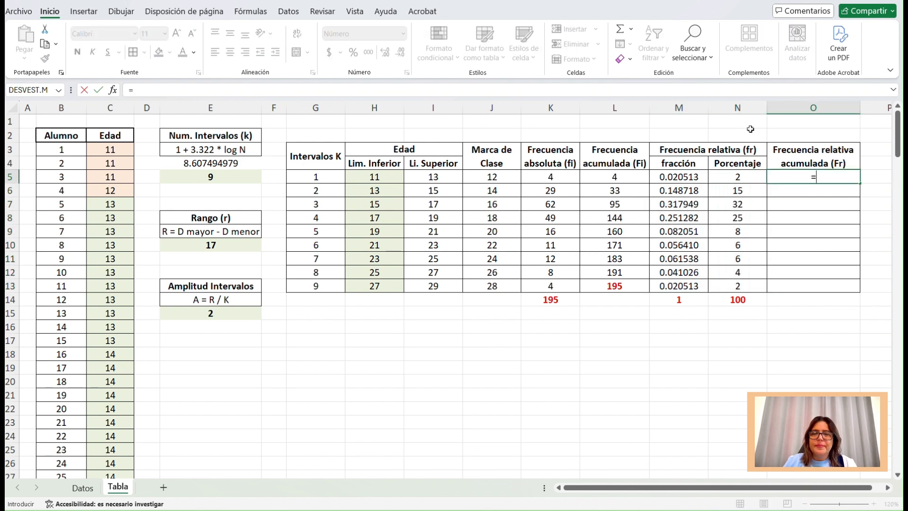
pyautogui.click(682, 176)
pyautogui.press('Return')
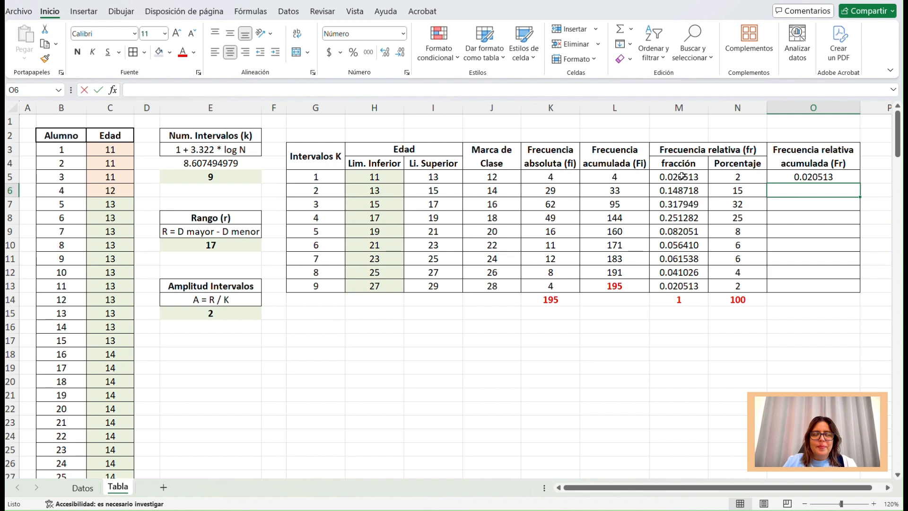
# Enter =O5+M6 in O6 as the second interval's cumulative relative frequency.
pyautogui.write('=')
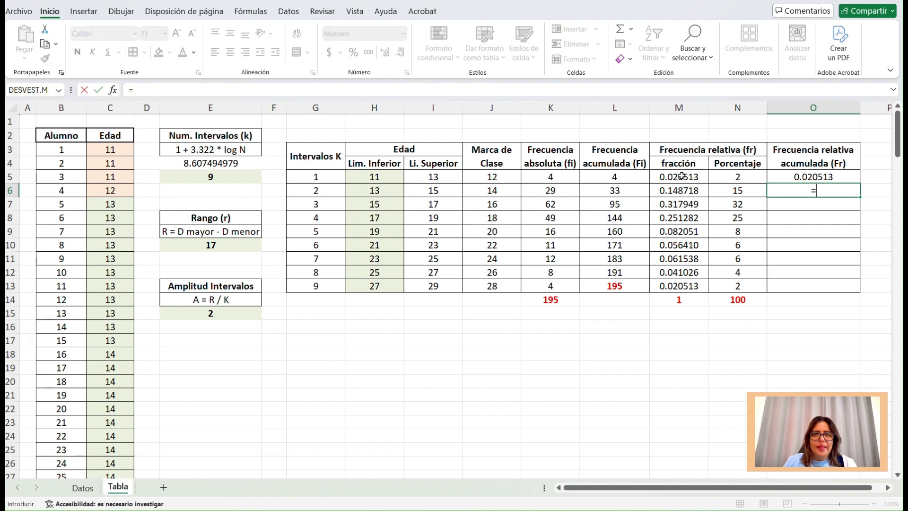
pyautogui.click(834, 177)
pyautogui.write('+')
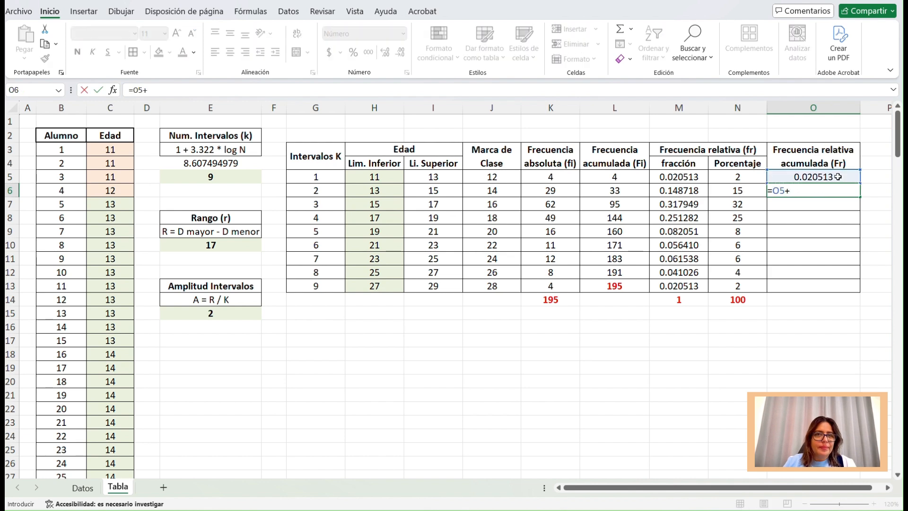
pyautogui.click(694, 191)
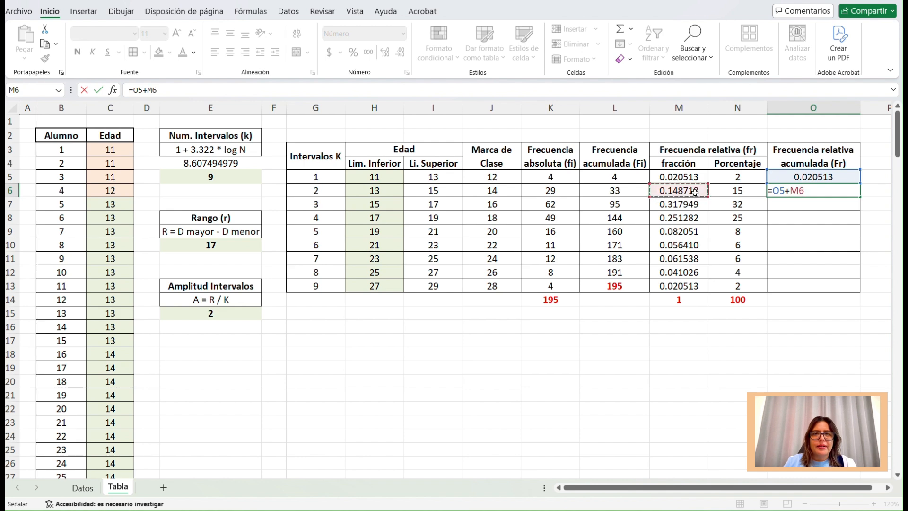
pyautogui.press('Return')
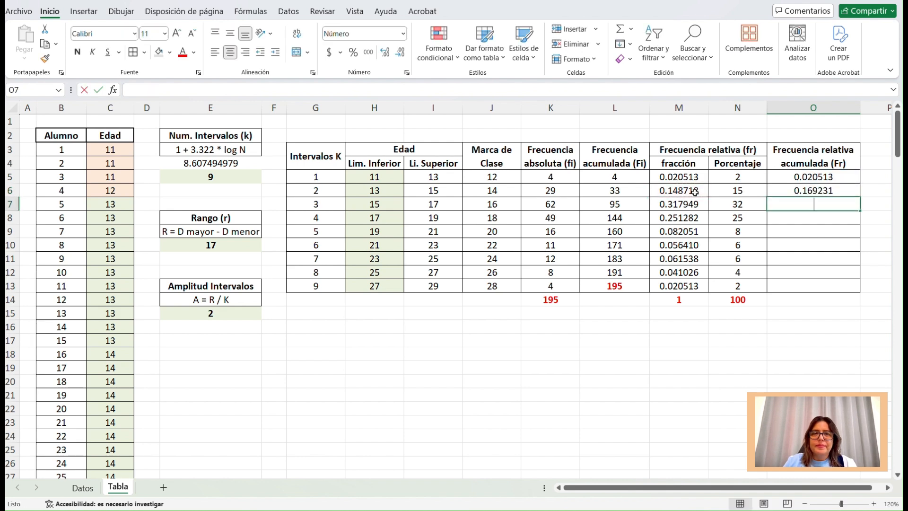
# Enter =O6+M7 in O7 and fill the cumulative relative frequency formula down through O13.
pyautogui.write('=')
pyautogui.click(837, 189)
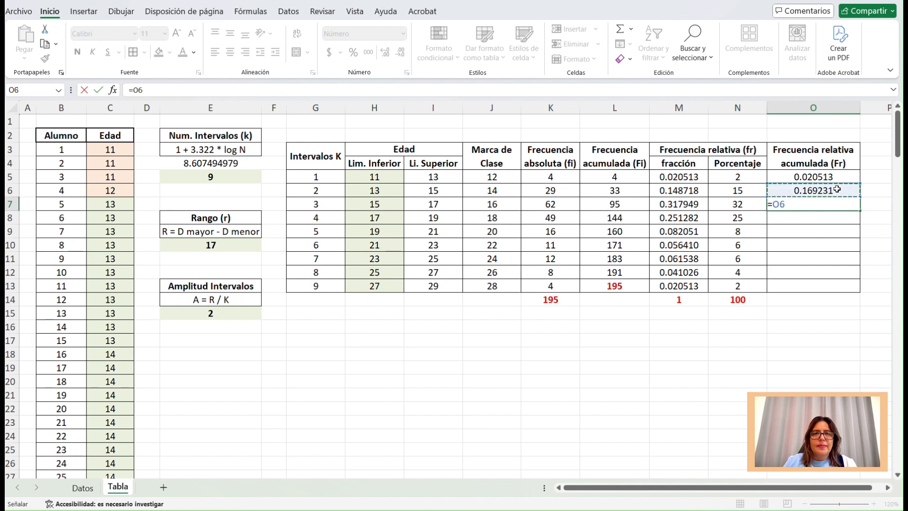
pyautogui.write('+')
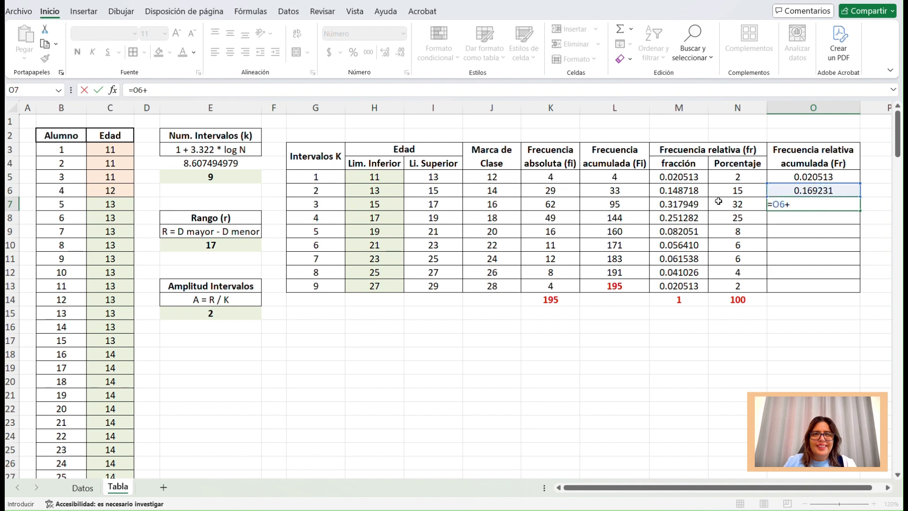
pyautogui.click(700, 206)
pyautogui.press('Return')
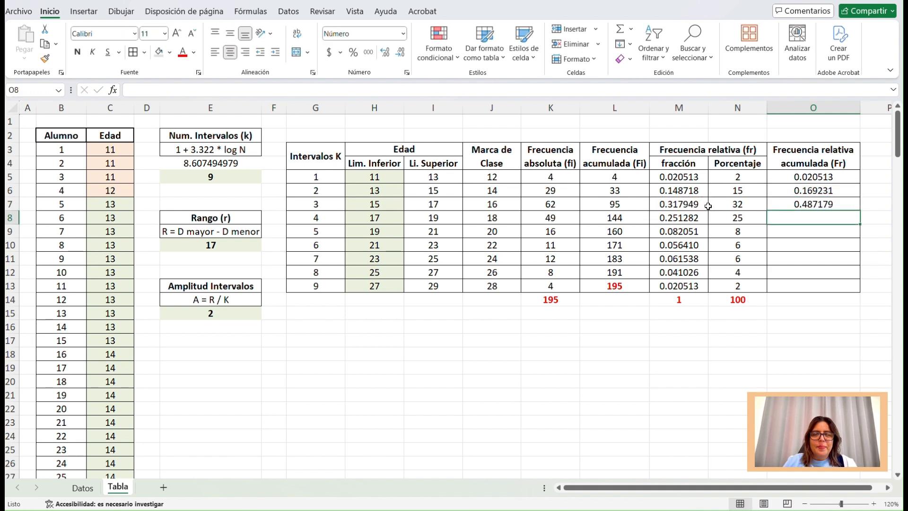
pyautogui.click(832, 205)
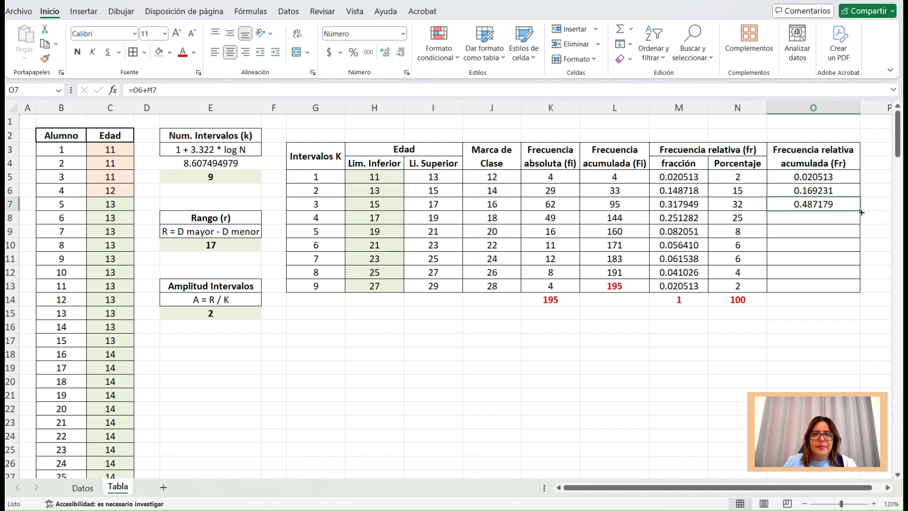
pyautogui.moveTo(860, 212); pyautogui.dragTo(859, 275)
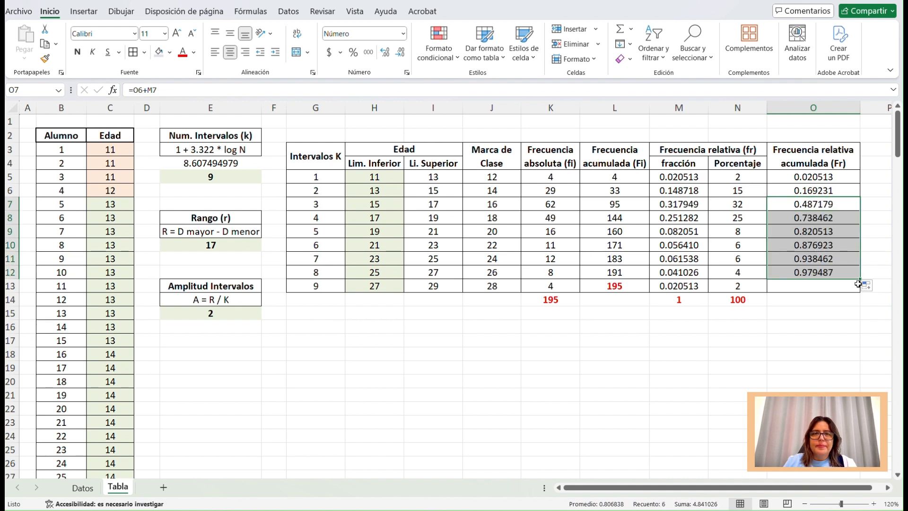
pyautogui.moveTo(862, 279); pyautogui.dragTo(860, 292)
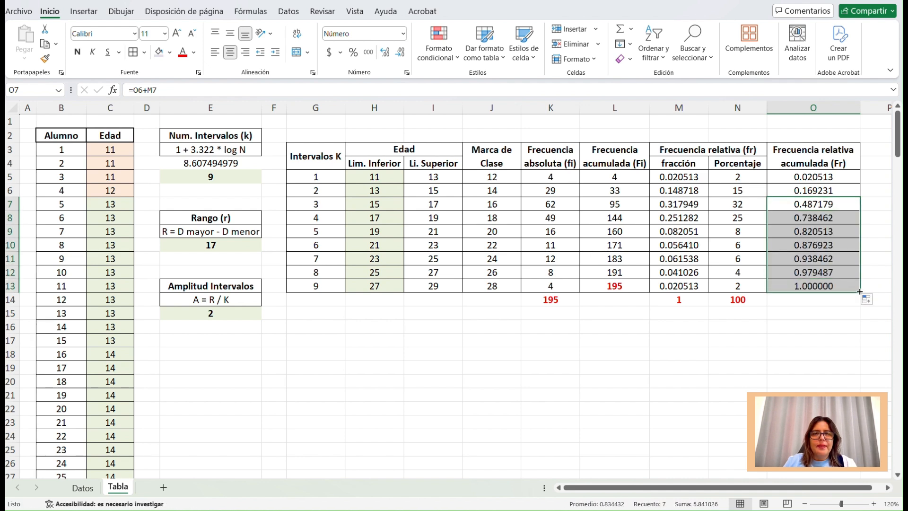
# Format the last cumulative relative frequency, O13, in bold red with no decimal places.
pyautogui.click(820, 287)
pyautogui.click(400, 55)
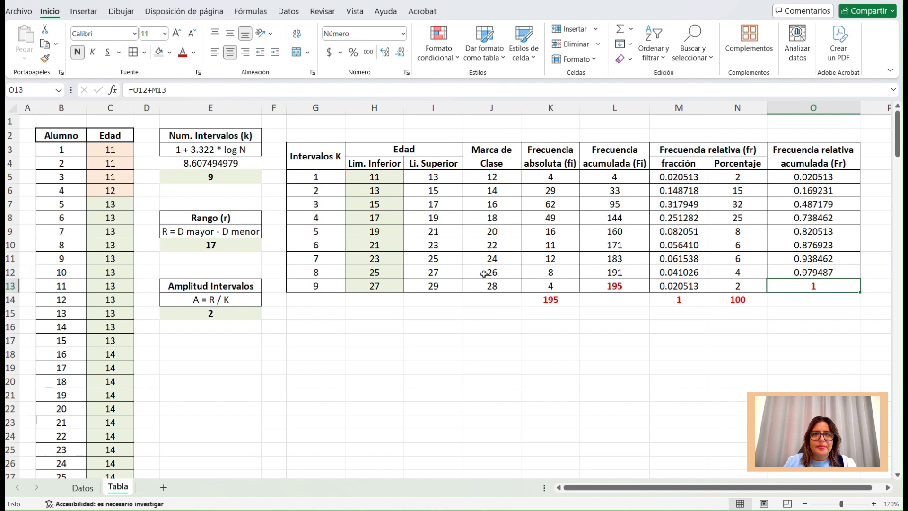
pyautogui.click(587, 341)
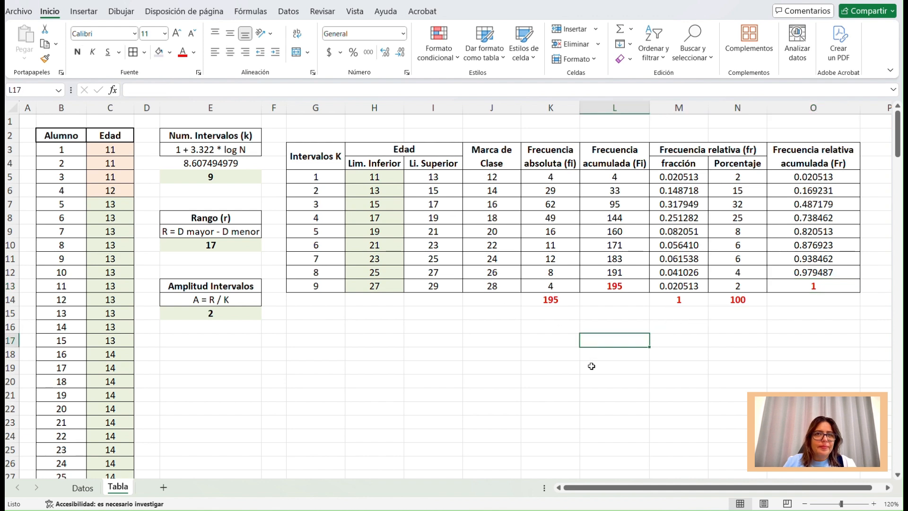